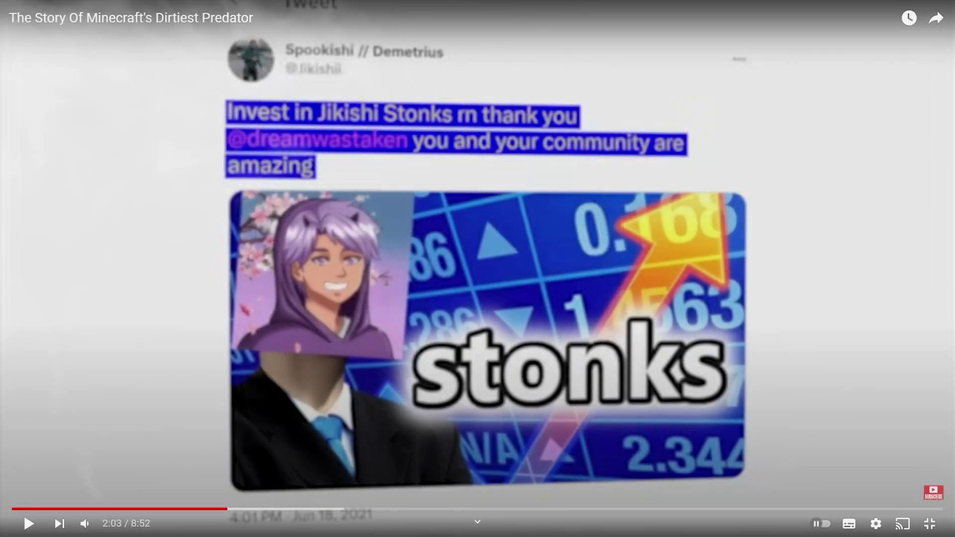
key(space)
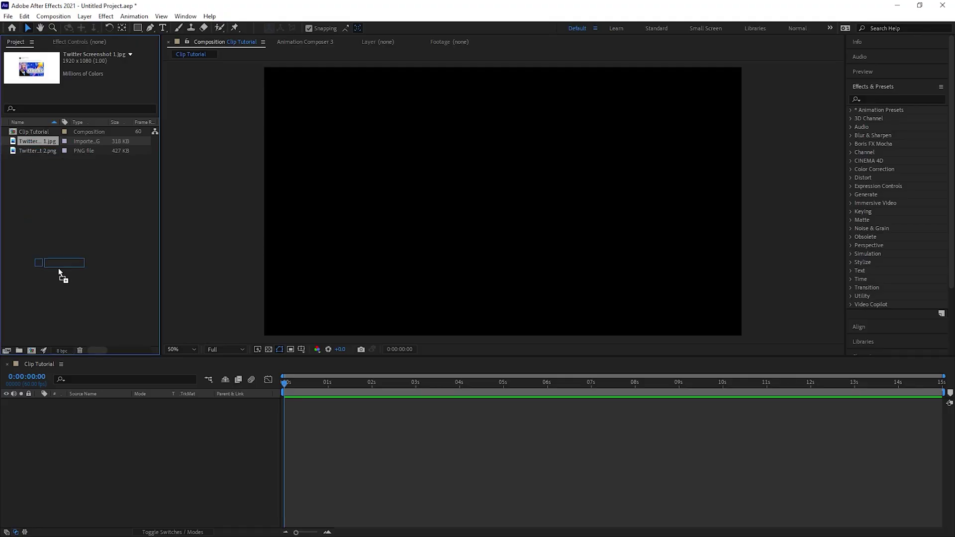
Add Twitter Screenshot 1.jpg to the Clip Tutorial timeline and make it a 3D layer
drag(58, 273, 61, 467)
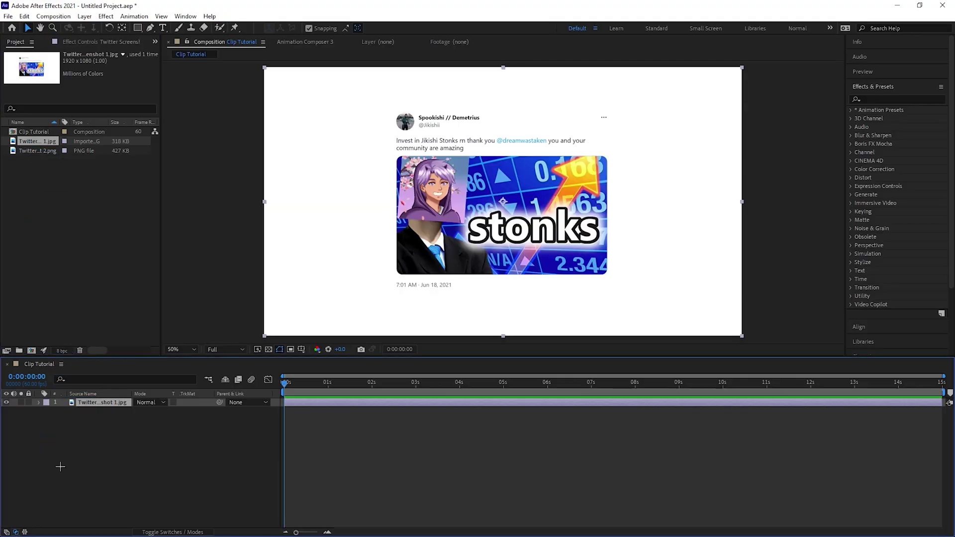
right_click(97, 403)
click(138, 197)
Animate the screenshot's Y Rotation from -12° at the start to its reset value at 7 seconds, and preview the motion
click(39, 402)
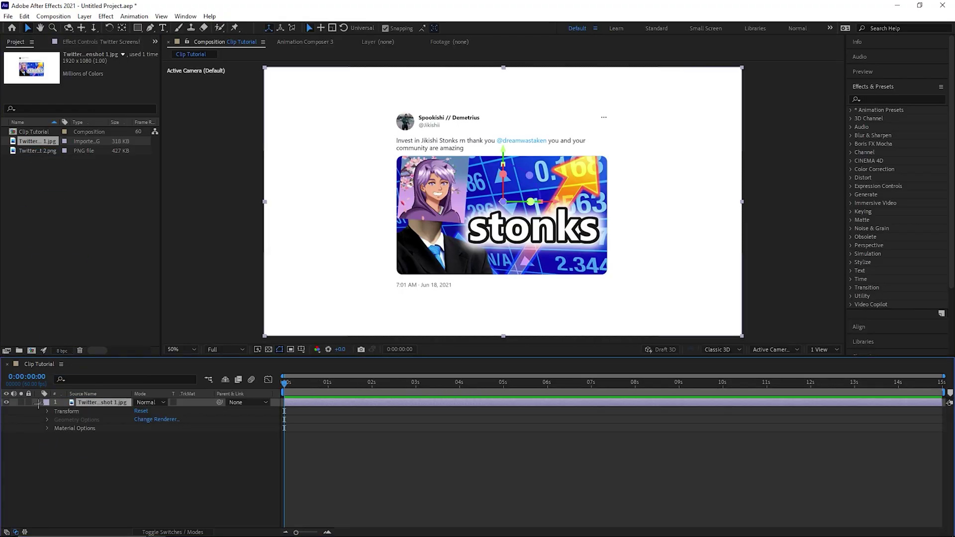
click(48, 412)
drag(146, 461, 148, 428)
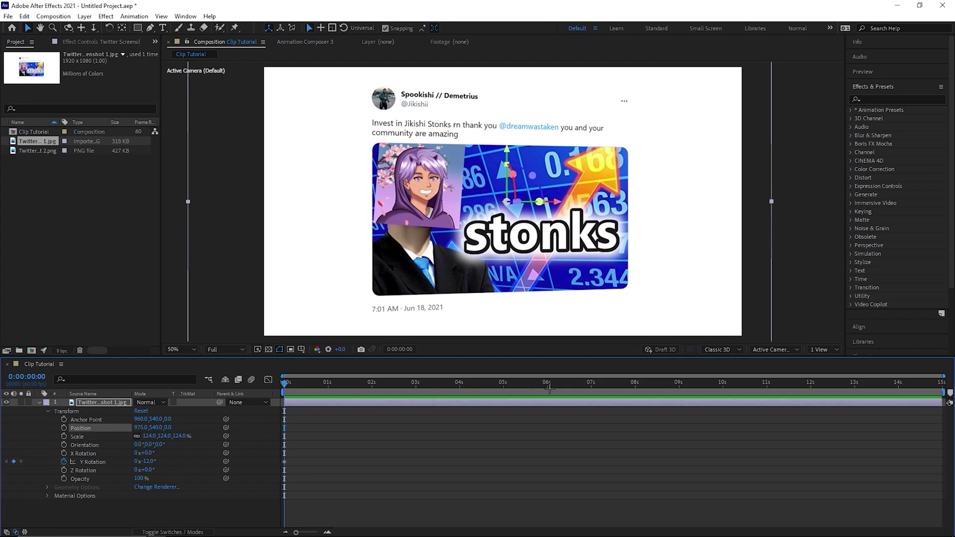
right_click(144, 464)
click(165, 334)
key(Home)
key(space)
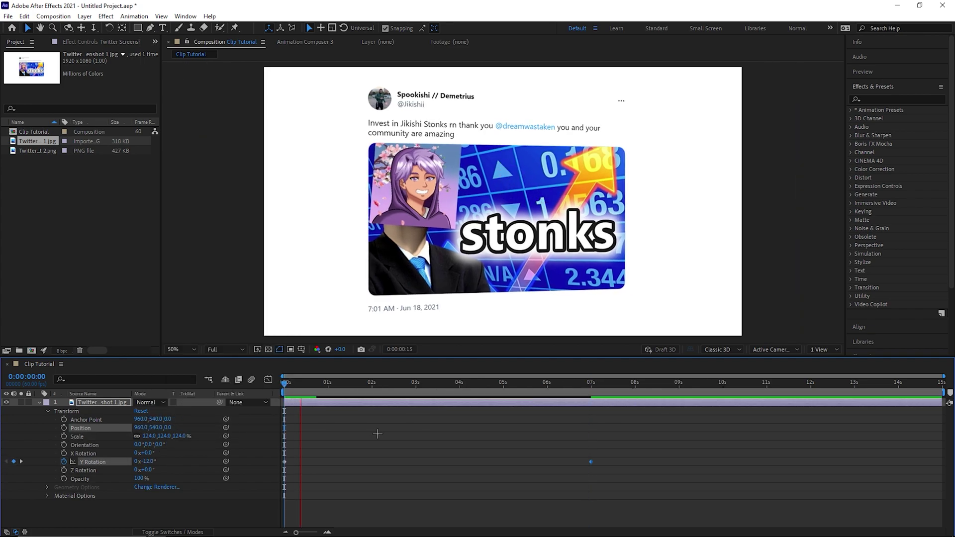
Lower the first screenshot's opacity to 30% and apply Gaussian Blur to it
drag(140, 411, 121, 423)
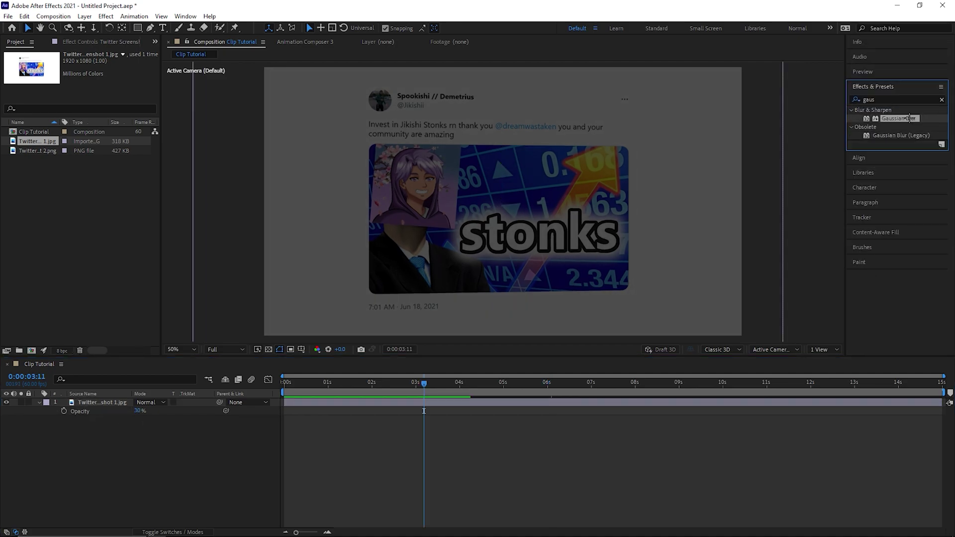
double_click(899, 119)
click(432, 439)
key(Home)
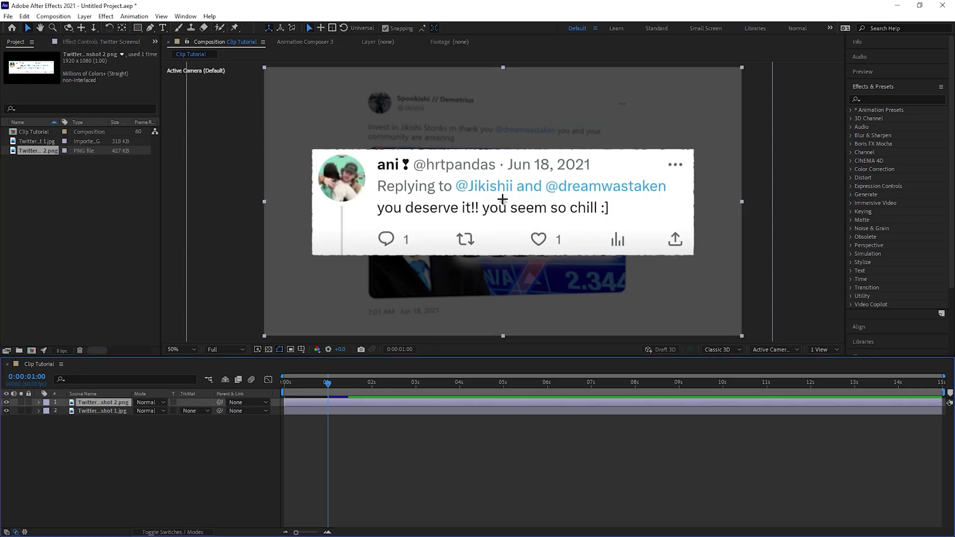
Keyframe the second screenshot's Position at the start of the timeline with a Y value of 1294, below the frame
key(p)
drag(328, 383, 283, 383)
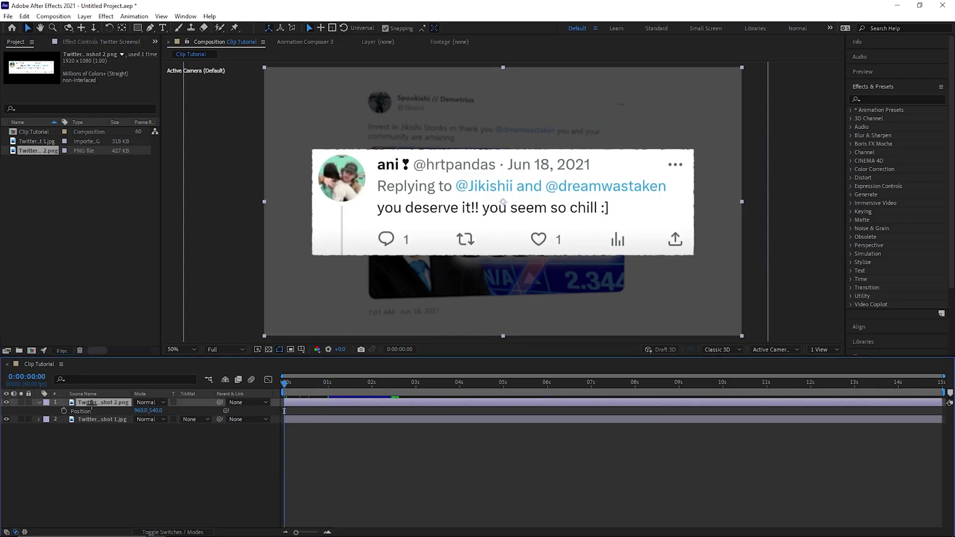
click(63, 411)
drag(154, 411, 482, 408)
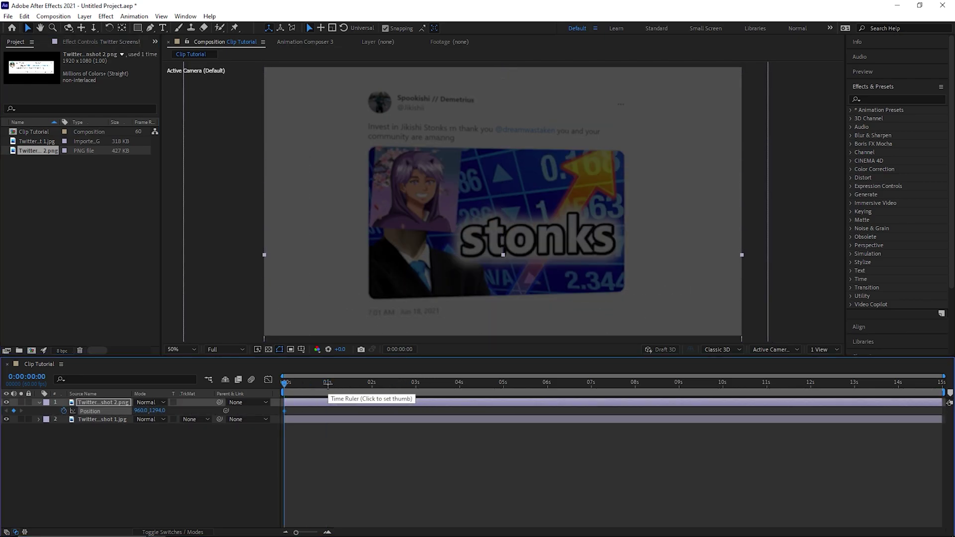
Reset the second screenshot's Position at 1 second and shape its speed graph to start fast and slow into place
click(328, 384)
right_click(151, 411)
click(170, 283)
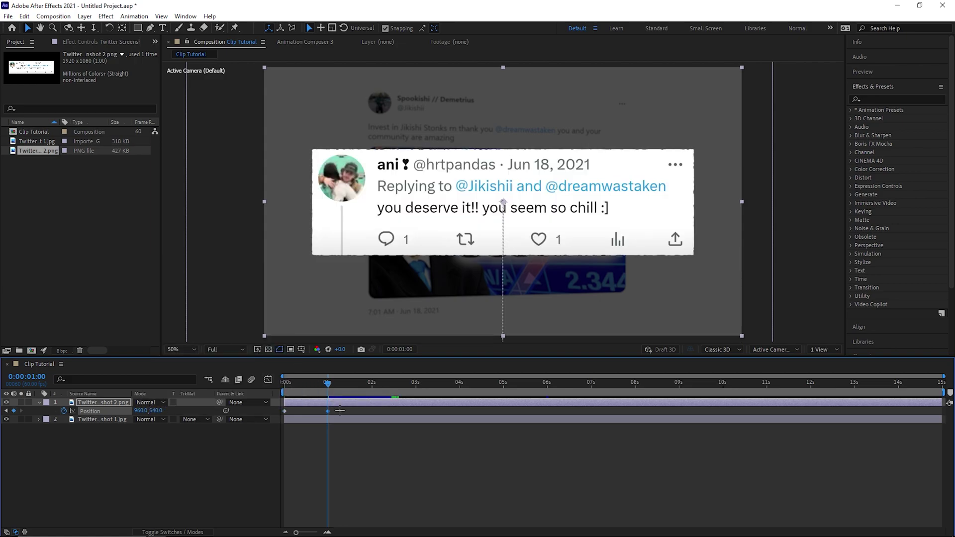
click(268, 379)
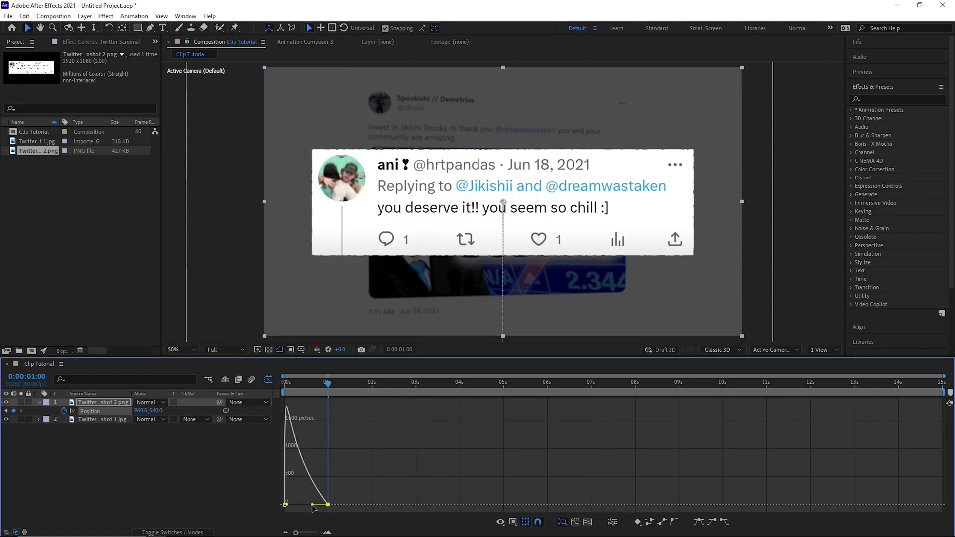
key(shift+F3)
Animate the second screenshot's Scale from 100% at 1 second to 106% at 6 seconds, and preview it from the start
key(s)
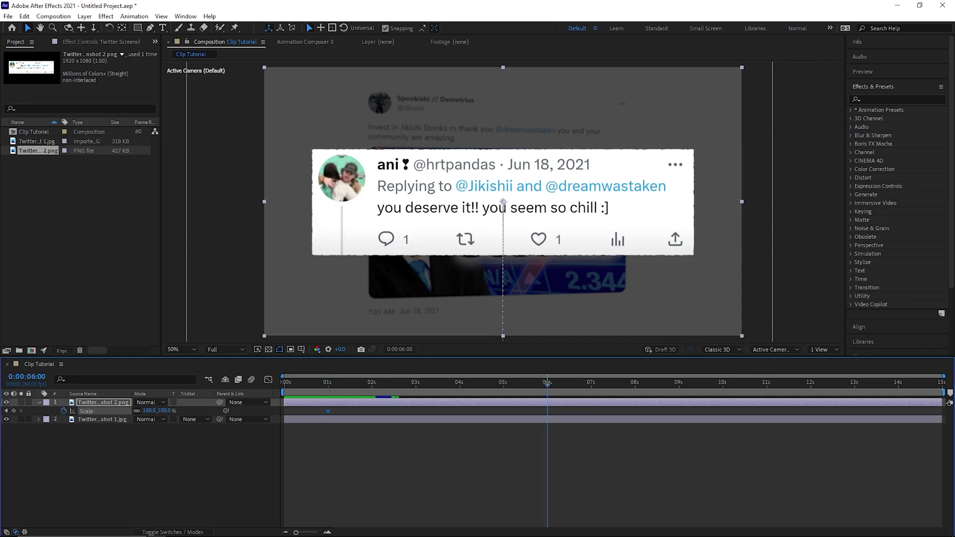
click(547, 383)
drag(169, 414, 172, 411)
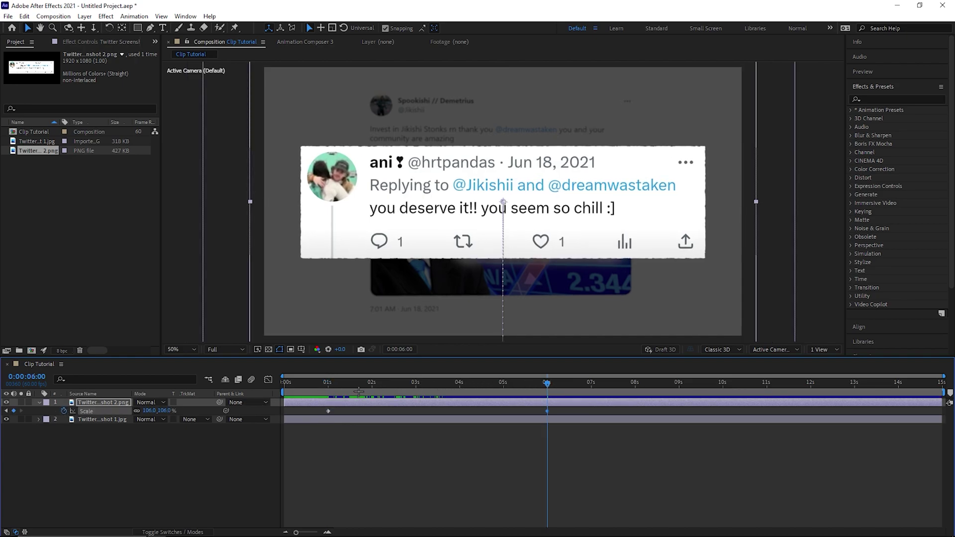
key(Home)
key(space)
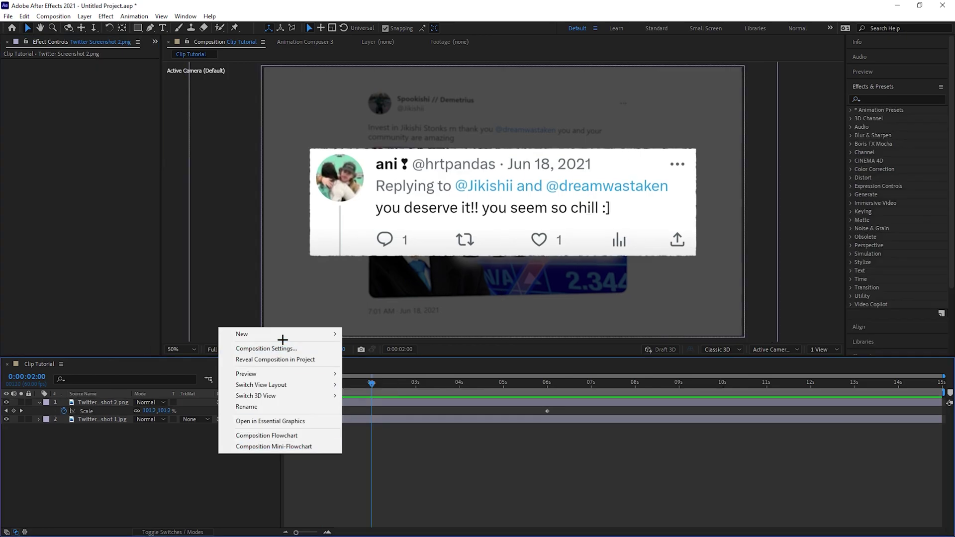
Create a shape layer and draw a straight Pen tool line across the tweet text "you deserve it!! you seem so chill :]"
click(392, 403)
key(g)
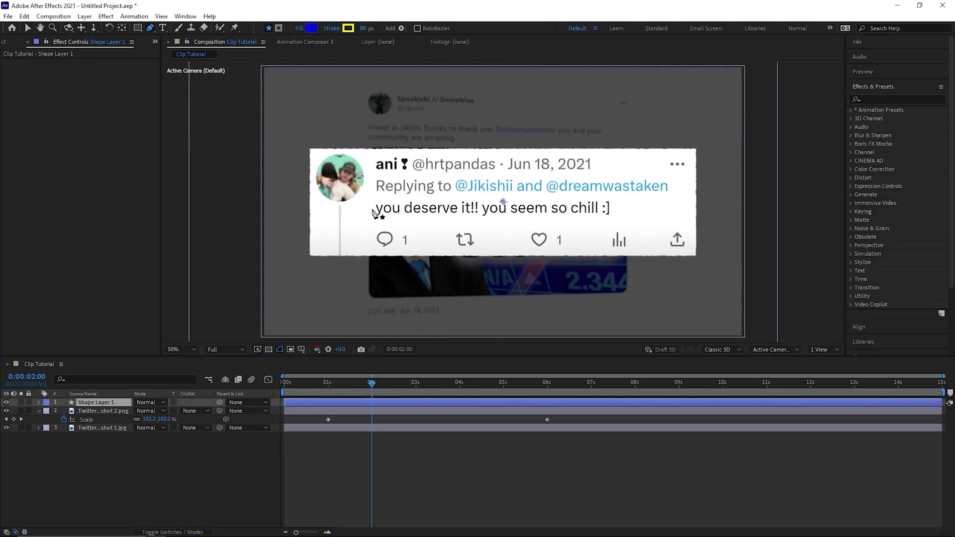
click(372, 209)
click(612, 209)
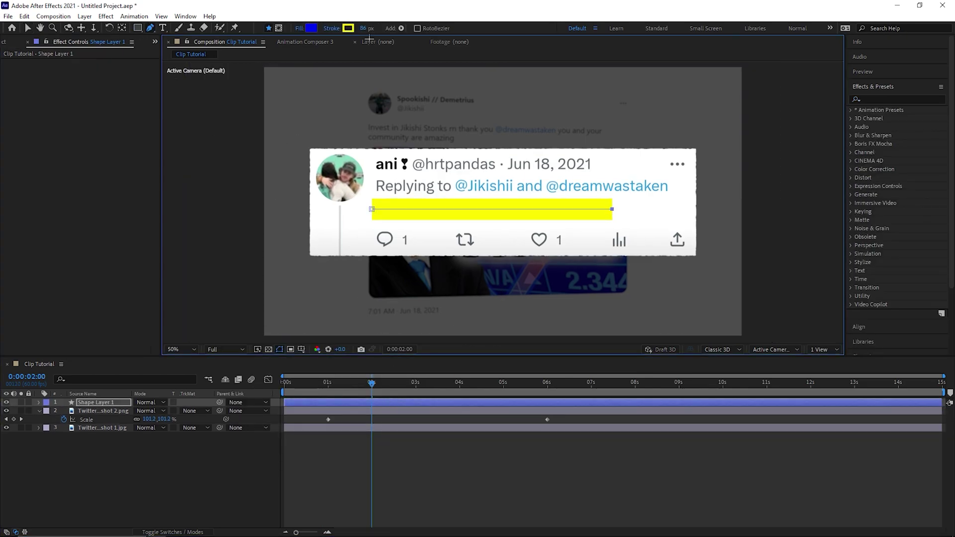
Set the line's stroke width to 81 px and the shape layer's blending mode to Difference
mouse_move(367, 29)
mouse_down()
mouse_move(326, 47)
mouse_move(366, 56)
mouse_up()
click(150, 402)
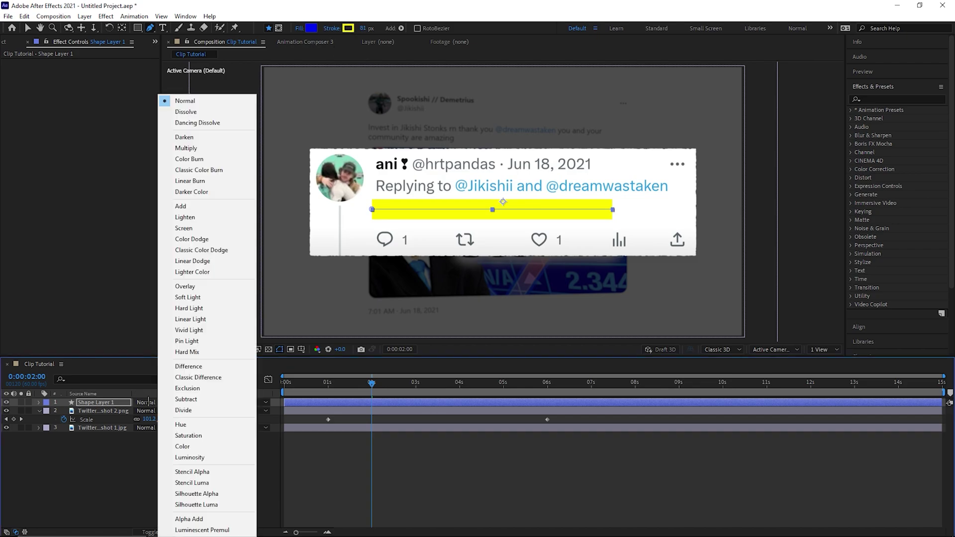
click(199, 396)
click(348, 28)
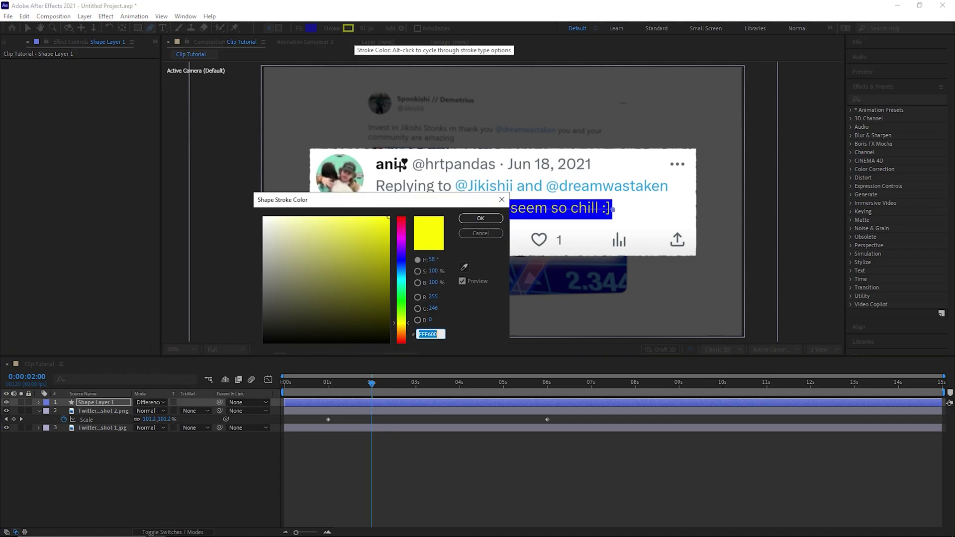
mouse_move(401, 232)
mouse_down()
mouse_move(399, 216)
mouse_move(405, 283)
mouse_up()
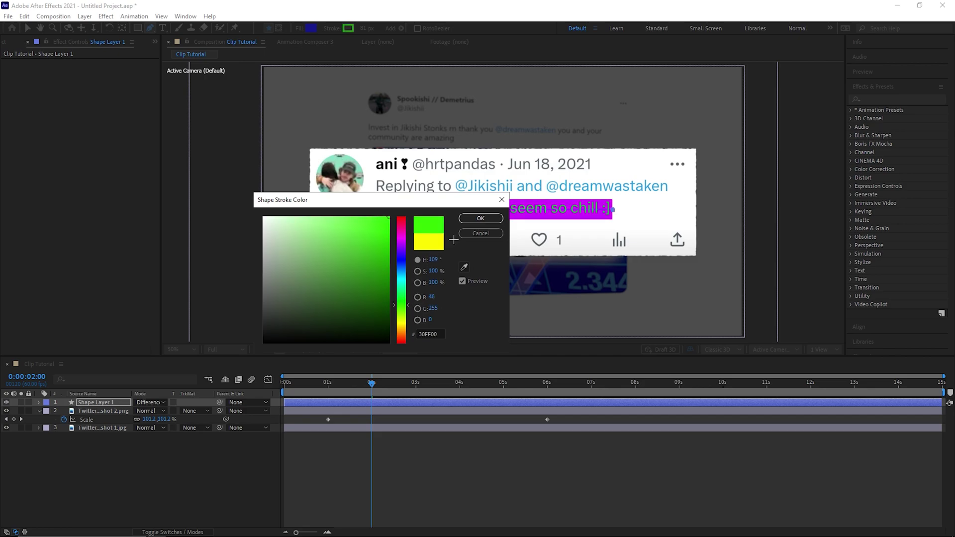
click(476, 234)
Add Trim Paths to the shape layer's contents and reveal its properties
key(v)
click(38, 403)
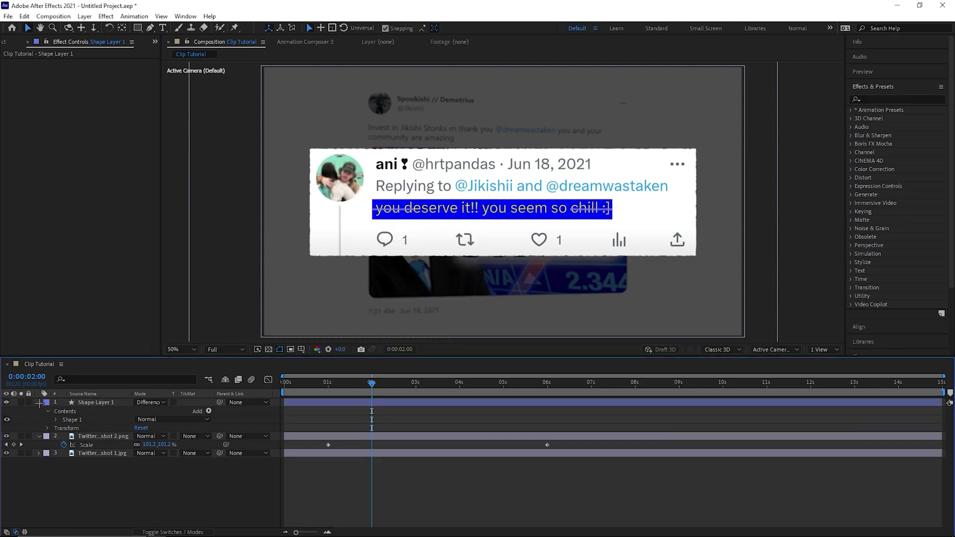
click(208, 412)
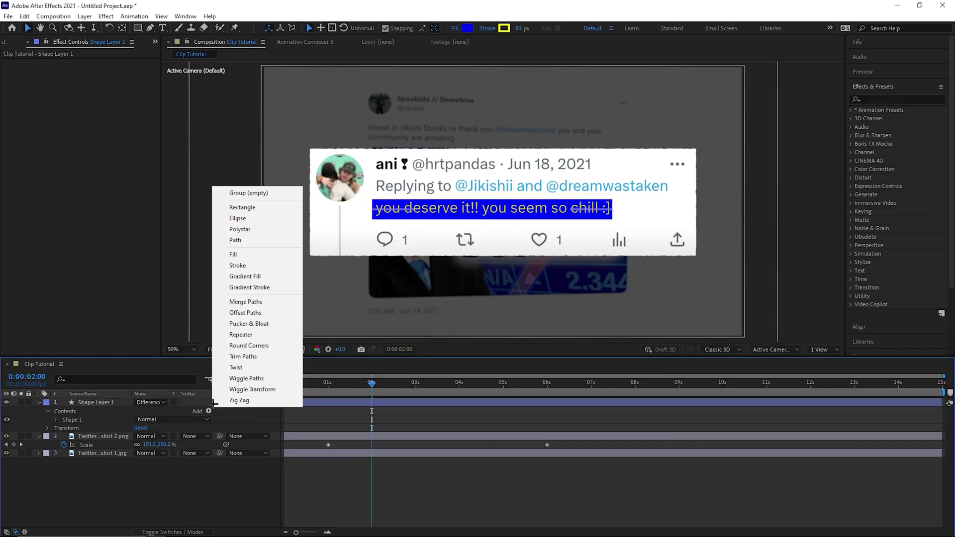
click(257, 350)
click(55, 427)
Keyframe the Trim Paths End value from 0% at 2 seconds to 100% at 4.5 seconds, and select both keyframes
click(82, 445)
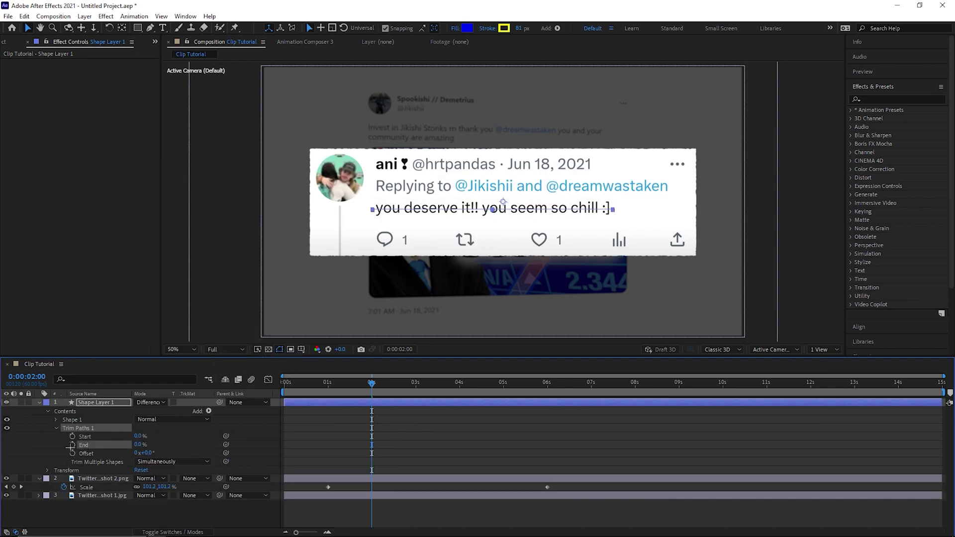
click(458, 383)
click(482, 383)
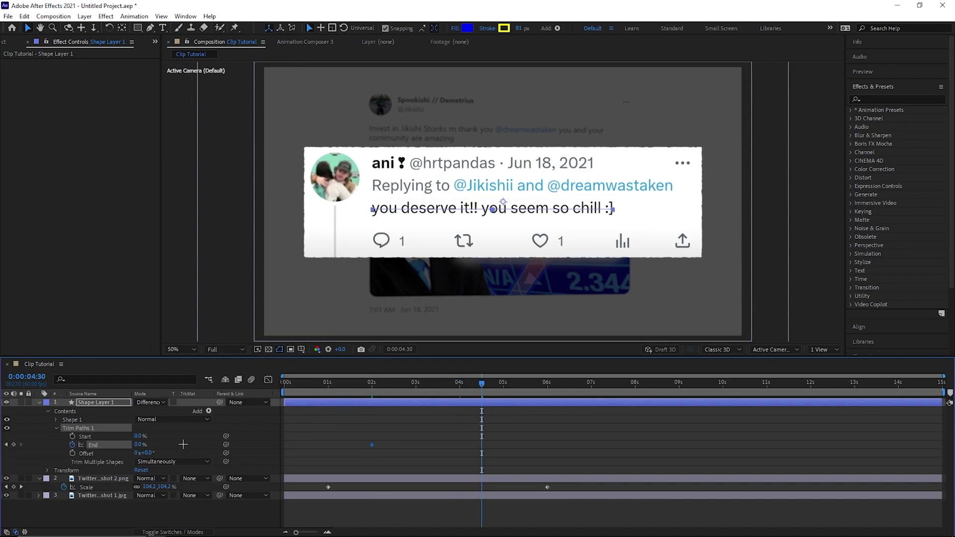
drag(141, 444, 210, 446)
drag(482, 384, 377, 384)
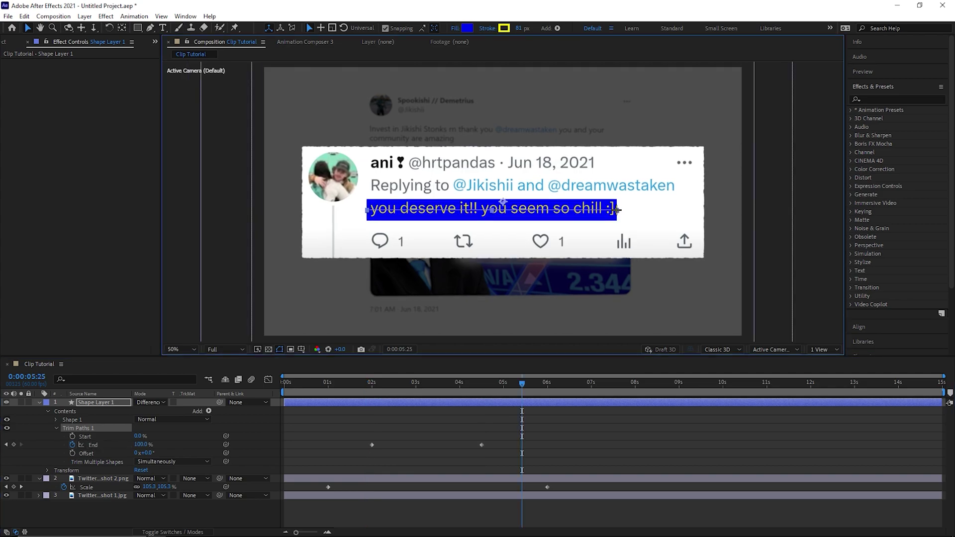
drag(495, 448, 361, 440)
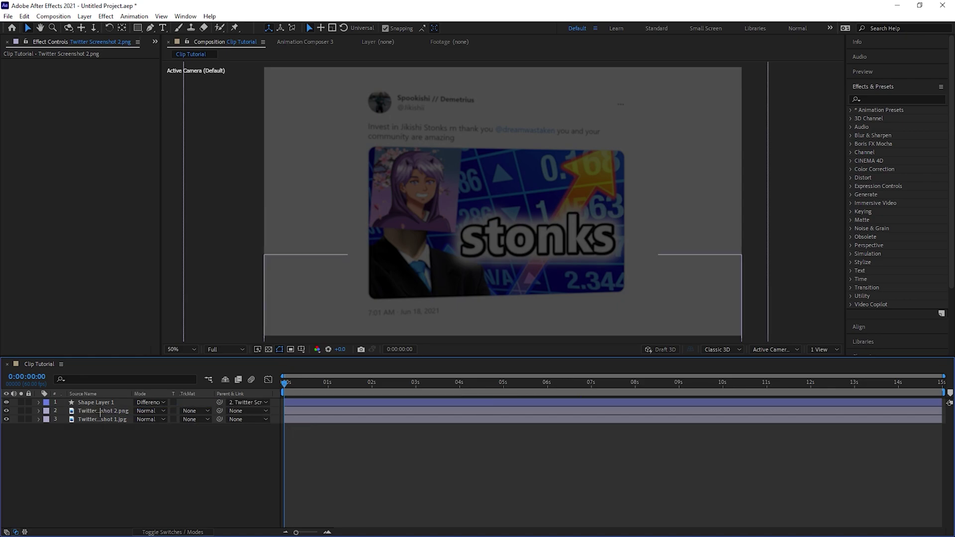
Turn the second screenshot and the highlight shape layer into 3D layers
click(101, 410)
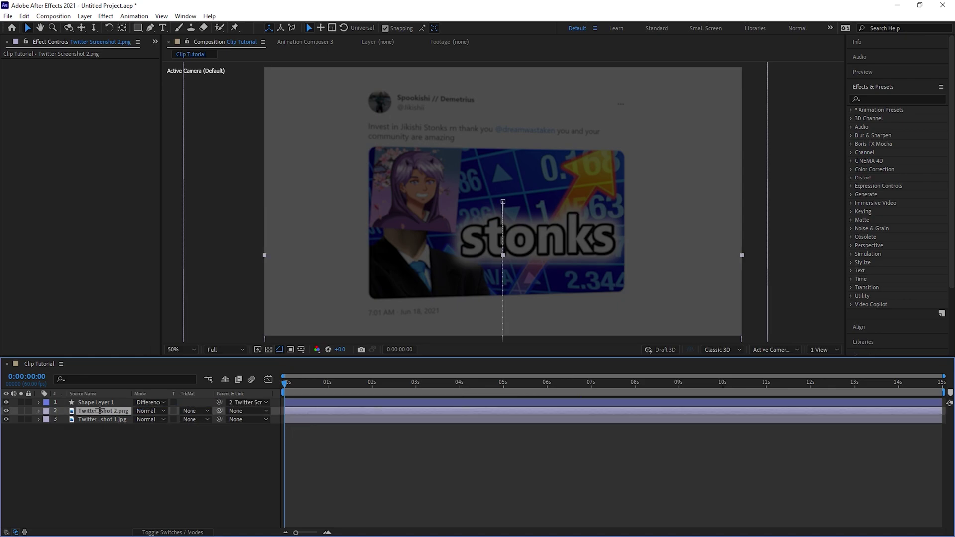
shift+click(101, 403)
right_click(100, 404)
click(130, 197)
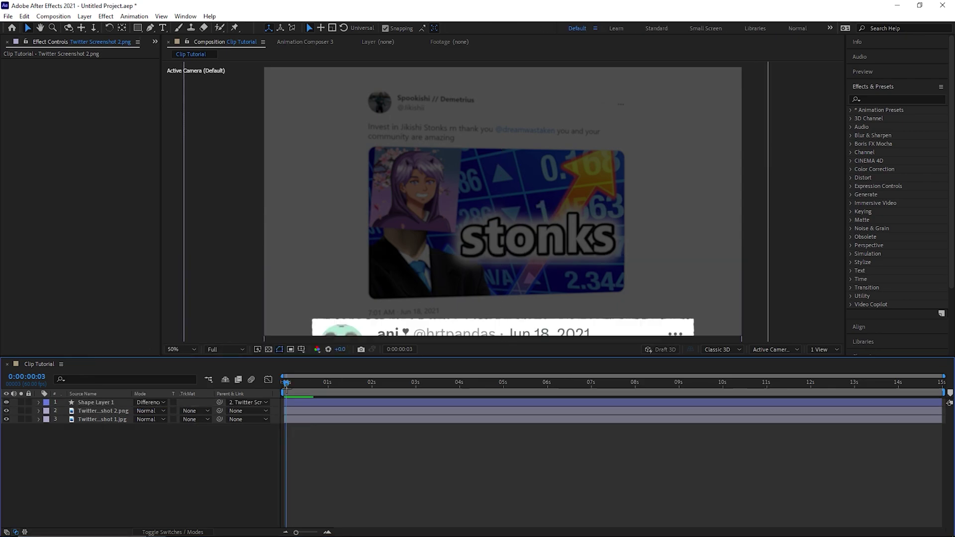
Raise the second screenshot's Anchor Point Z value to 174 to bring it in front of the background, and preview the entrance
drag(286, 385, 291, 386)
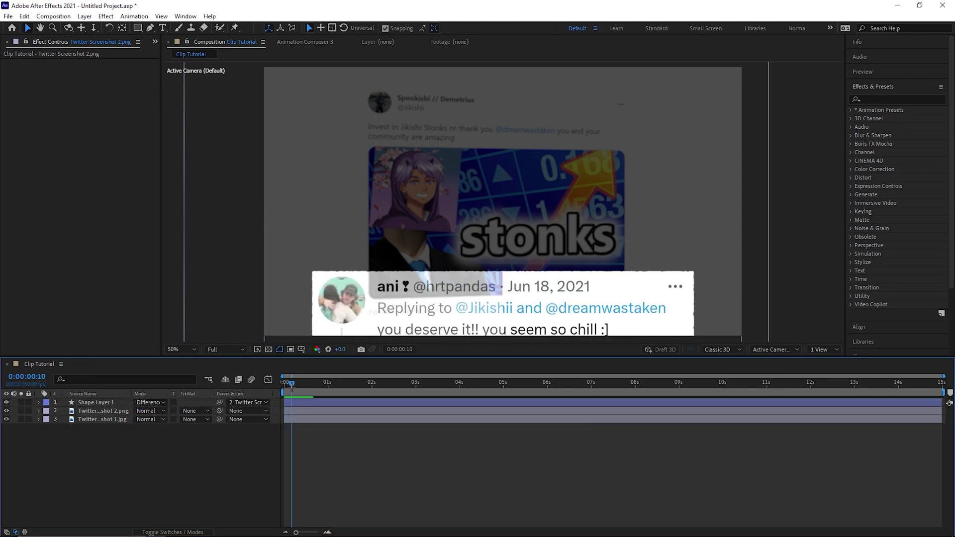
click(38, 411)
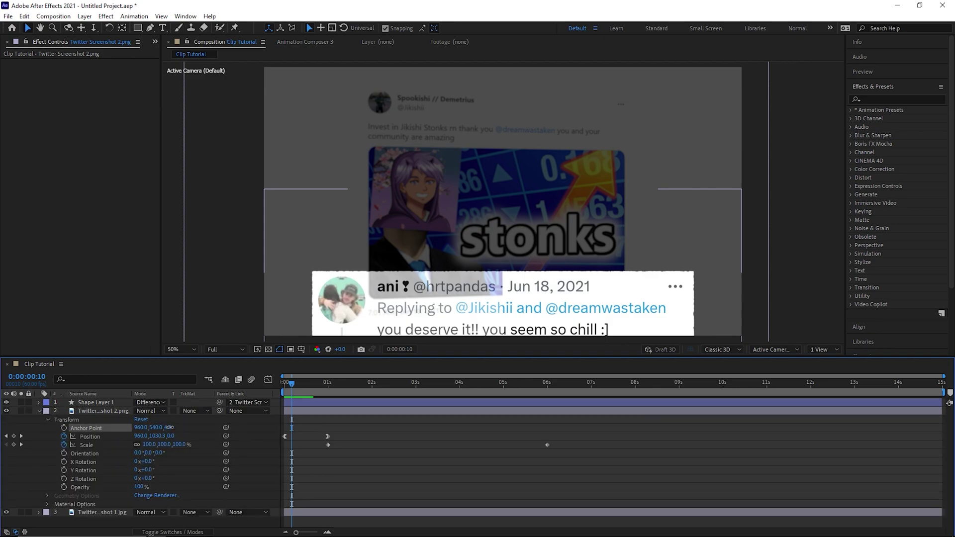
drag(169, 427, 252, 427)
click(320, 409)
drag(312, 384, 284, 384)
key(space)
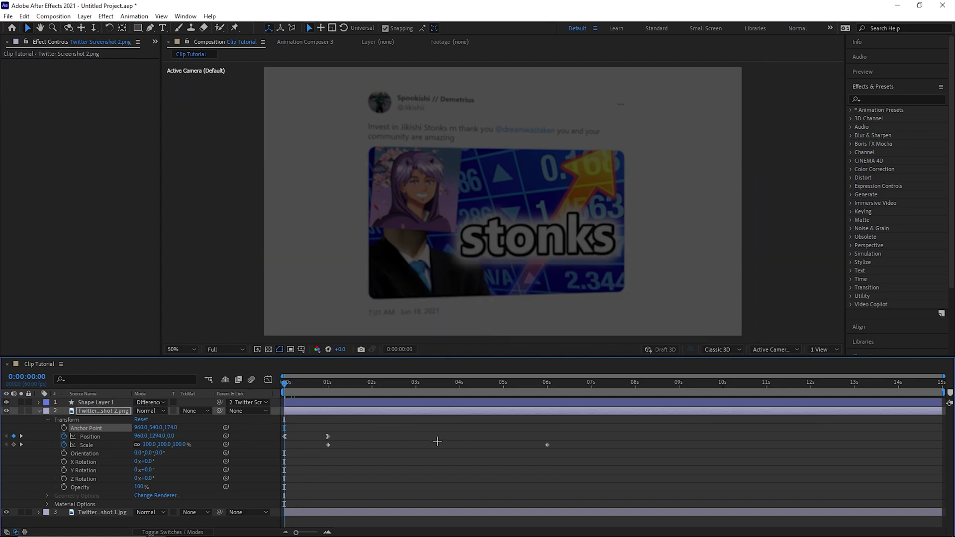
key(space)
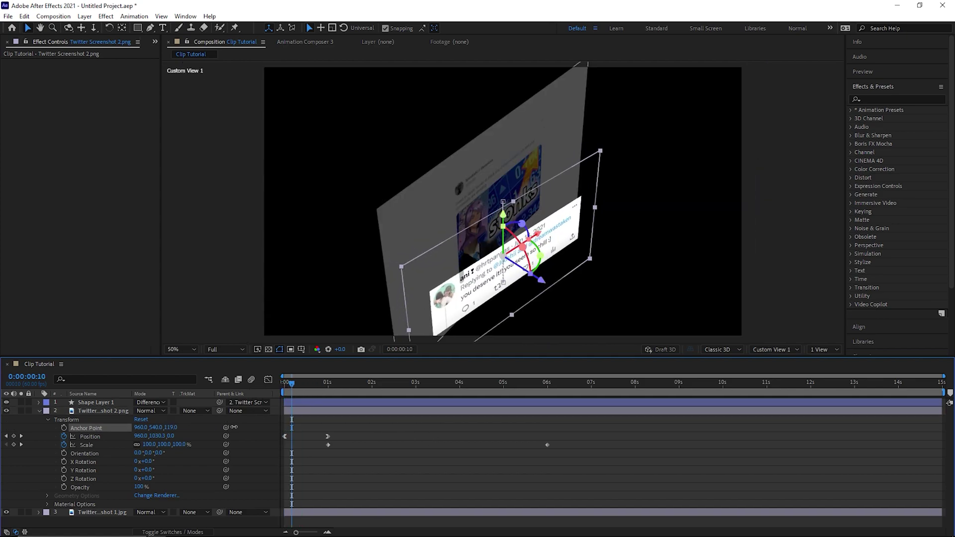
drag(279, 427, 305, 429)
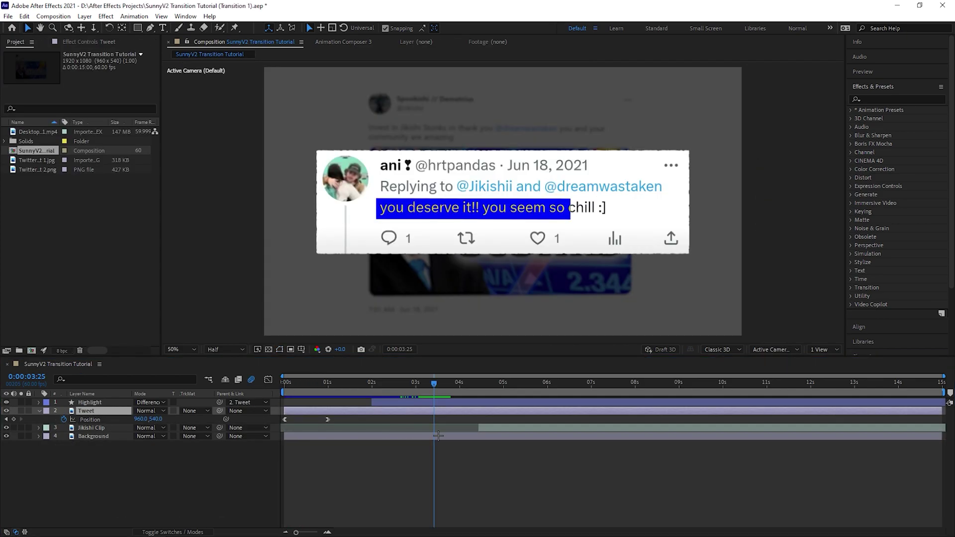
Add a Position keyframe to the Tweet layer at about 3.5 seconds and preview its transition to the Jikishi Clip
key(alt+shift+p)
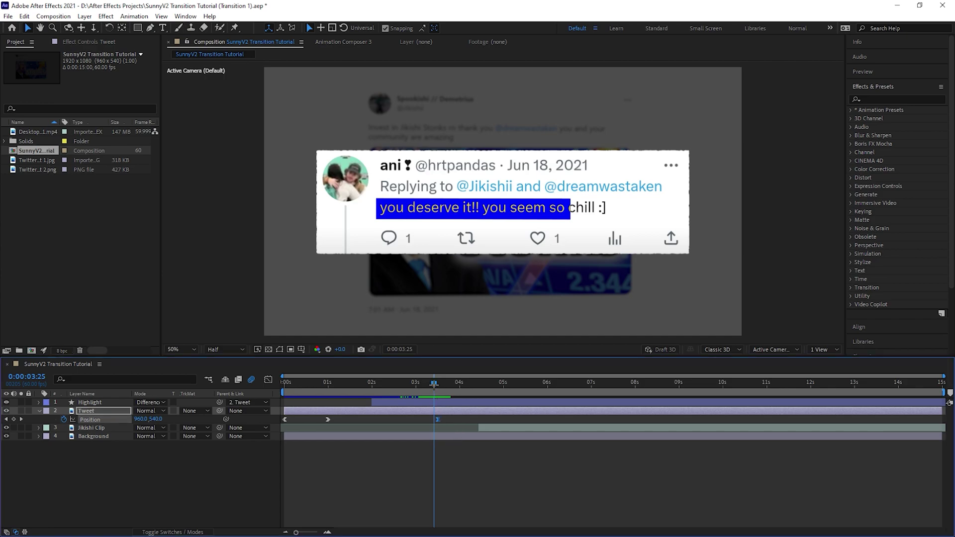
drag(493, 380, 437, 384)
key(space)
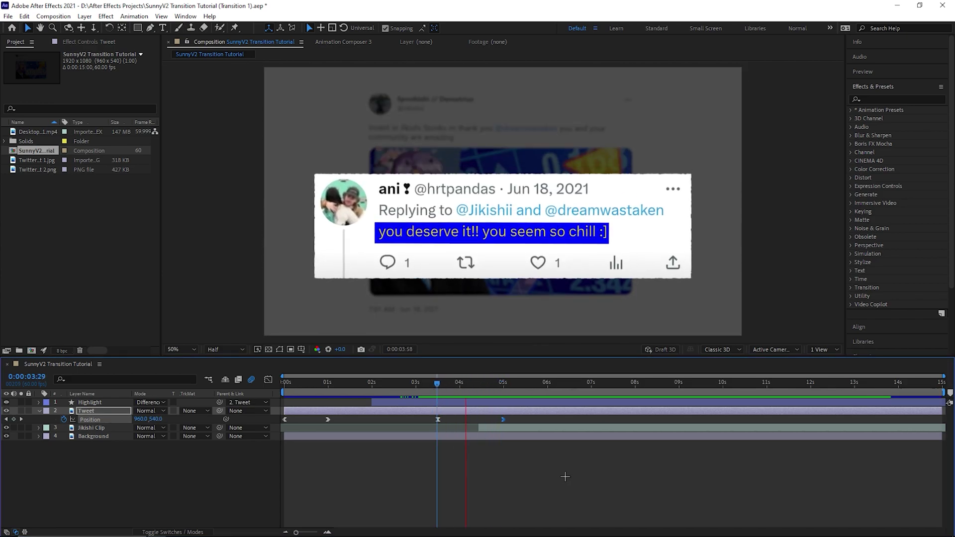
key(space)
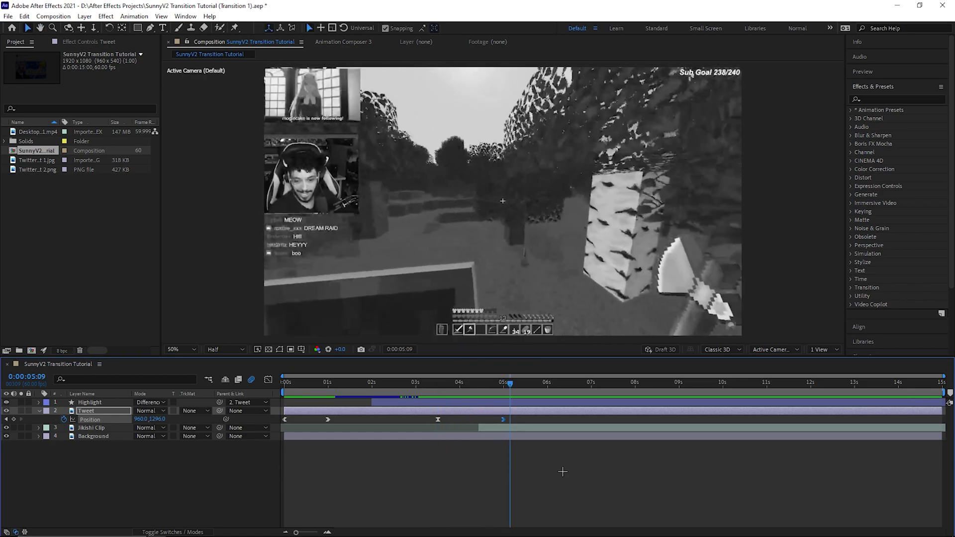
Keyframe the Dip To Black layer's Opacity from 0% at 3.5 seconds to 100% at 4:24, briefly hold it, and end its fade near 4.8 seconds
key(space)
key(space)
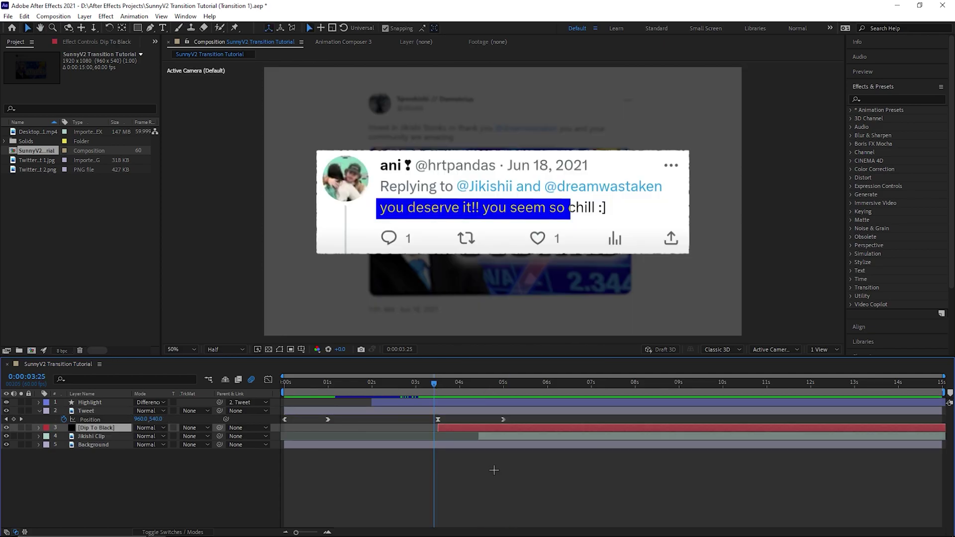
key(t)
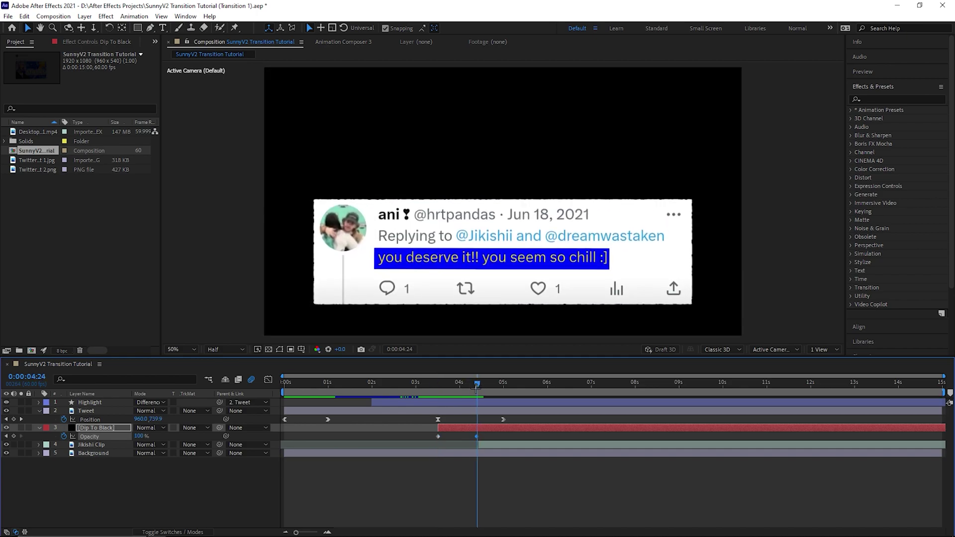
mouse_move(477, 388)
mouse_down()
mouse_move(442, 387)
mouse_move(486, 387)
mouse_up()
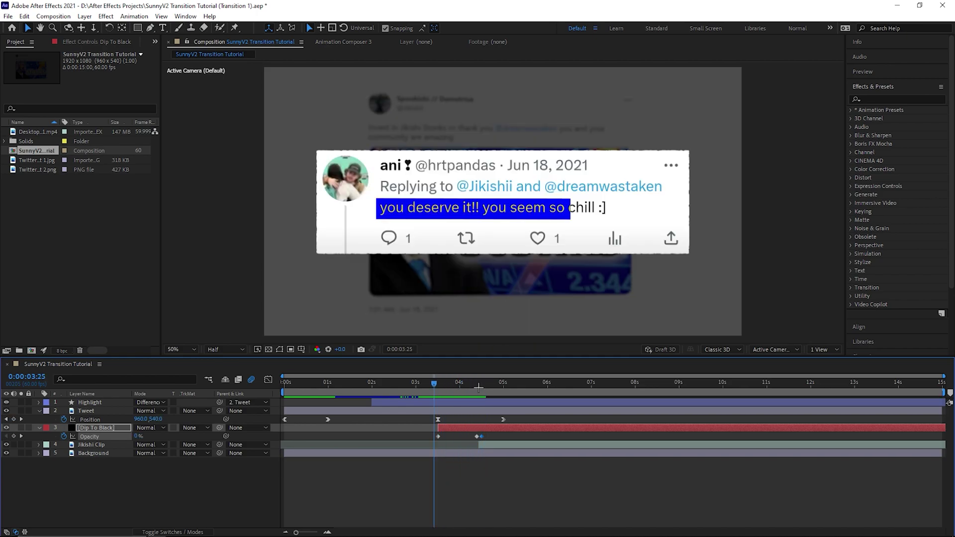
drag(479, 387, 482, 383)
drag(481, 386, 441, 387)
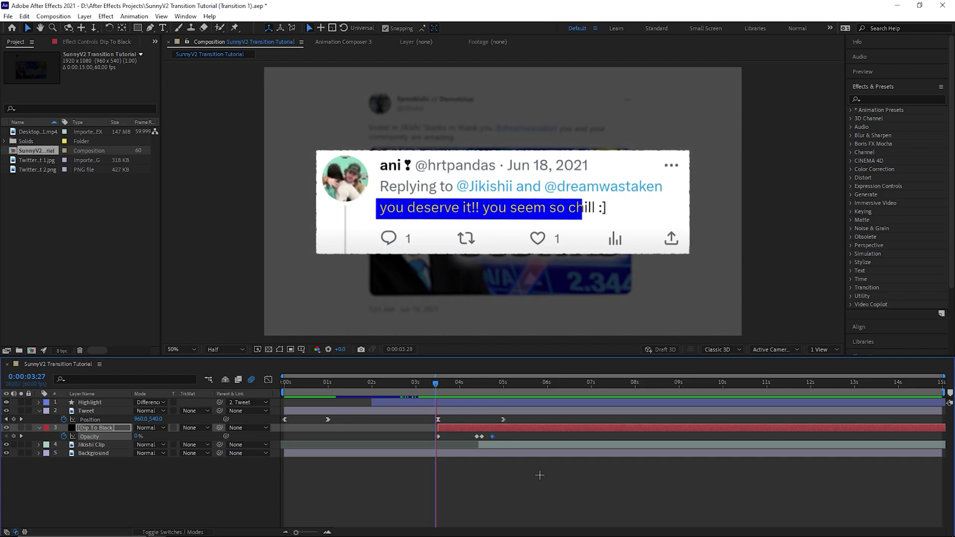
click(445, 384)
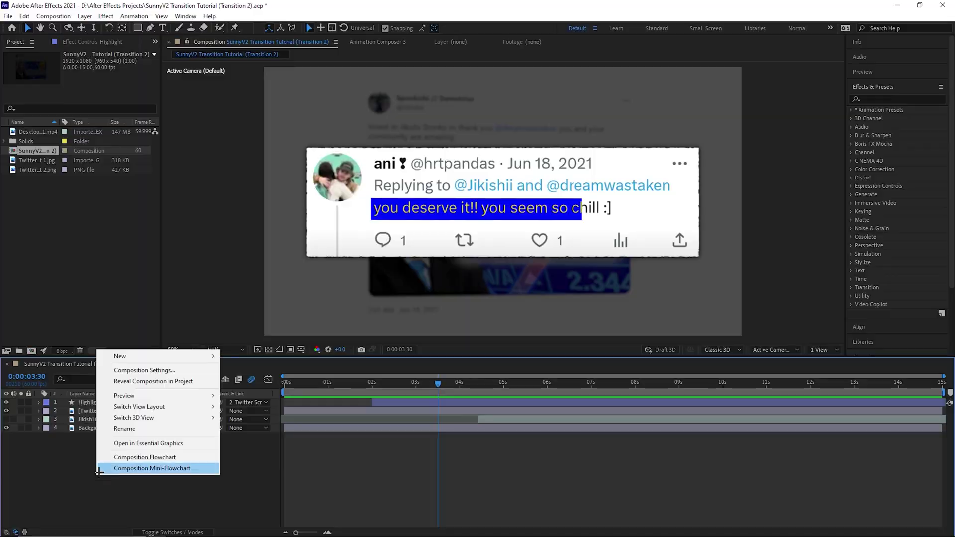
Add a camera and a null object to the Transition 2 composition, and parent Camera 1 to the null
click(262, 403)
click(572, 371)
right_click(173, 458)
mouse_move(273, 342)
click(338, 397)
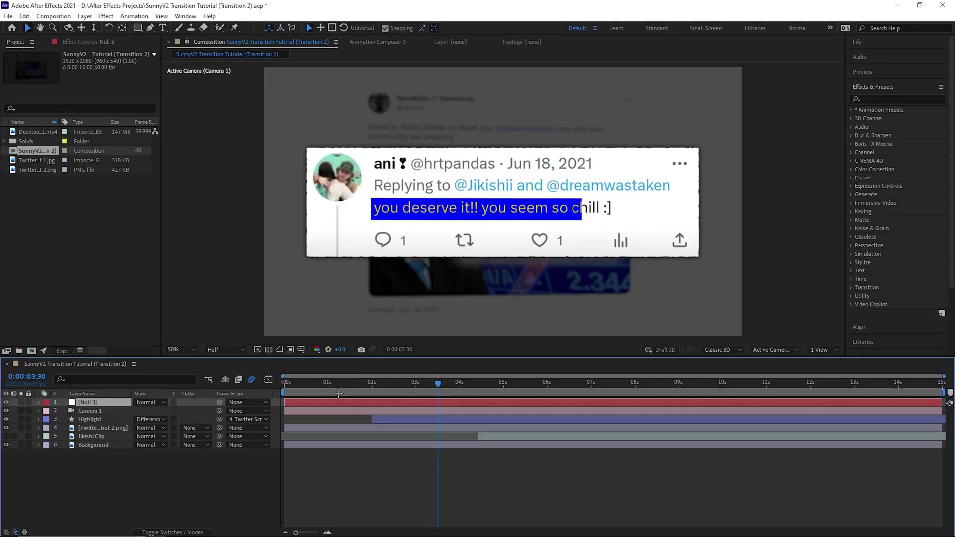
drag(220, 411, 101, 403)
Keyframe the null's Position and Scale at 3.5 seconds, set 960, 833 and 13% at 5.5 seconds, and ease all four keyframes
click(38, 402)
click(48, 412)
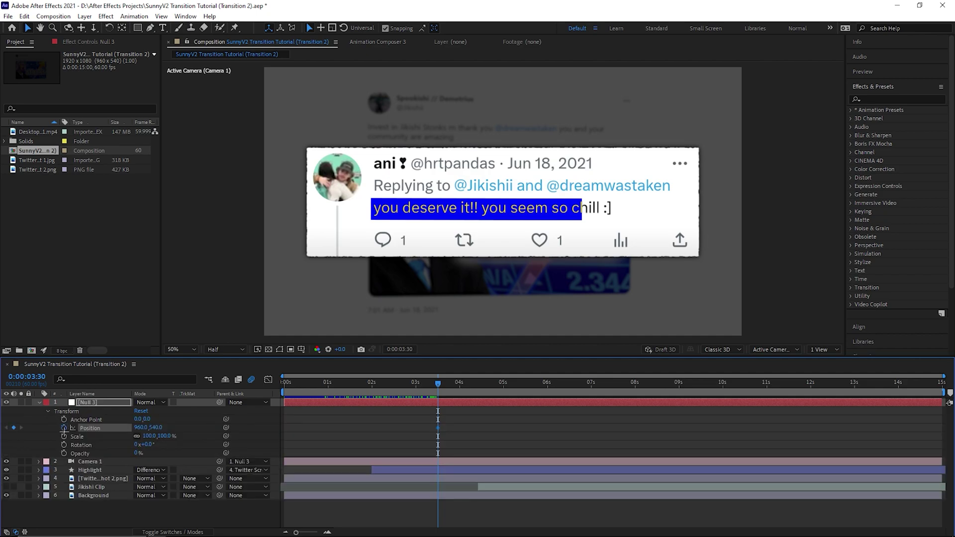
click(526, 384)
drag(165, 436, 303, 429)
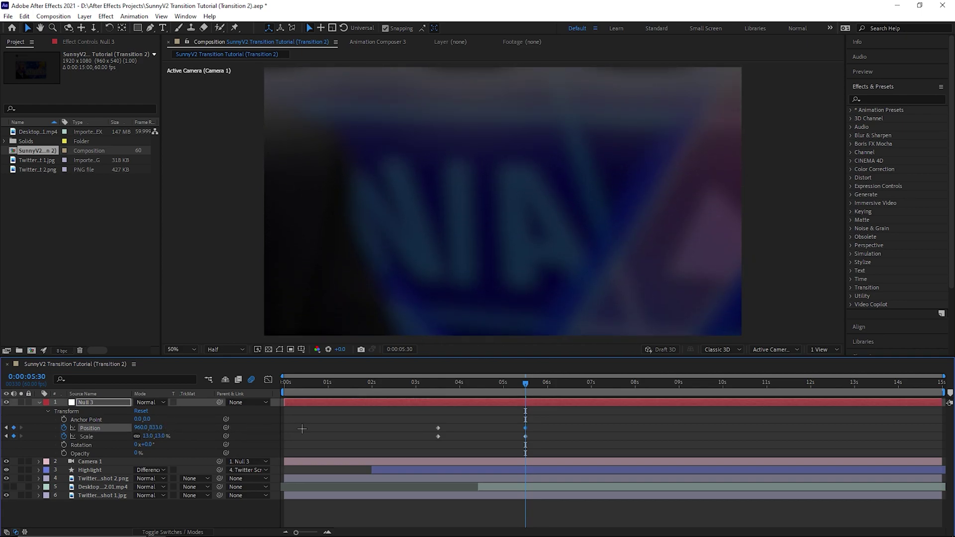
drag(558, 436, 447, 429)
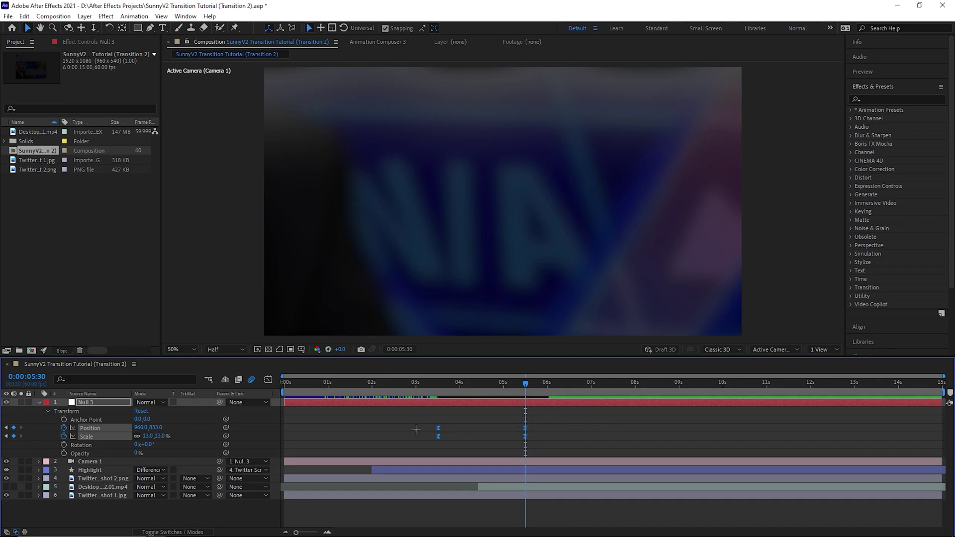
drag(403, 460, 478, 482)
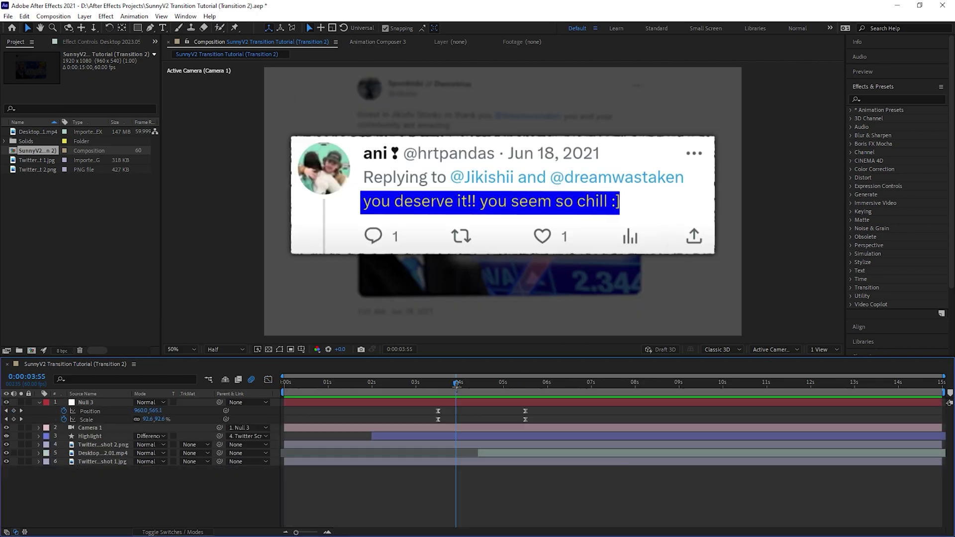
Keyframe the video clip's Opacity from 0% at 4:25 to 100% at 5 seconds, and preview the zoom transition
drag(456, 386, 477, 391)
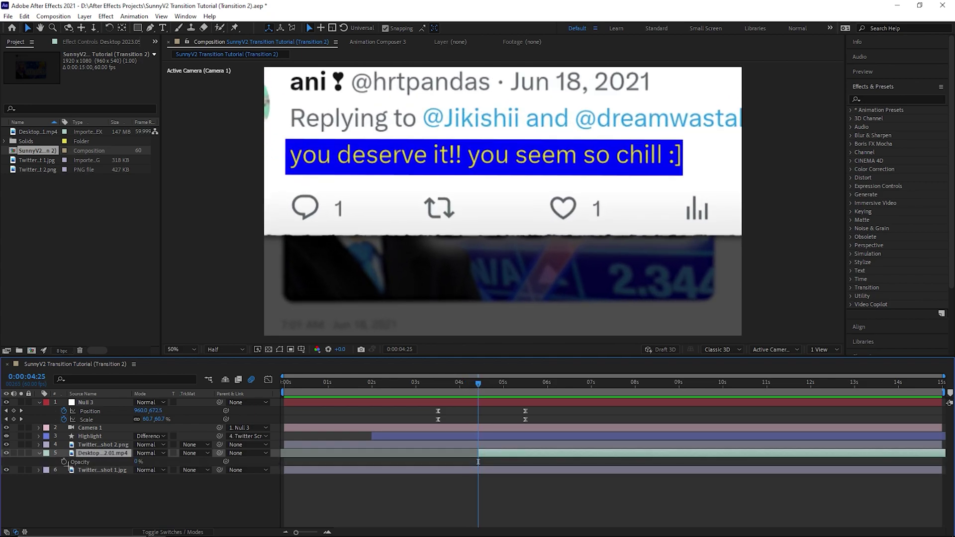
click(501, 383)
drag(138, 461, 256, 459)
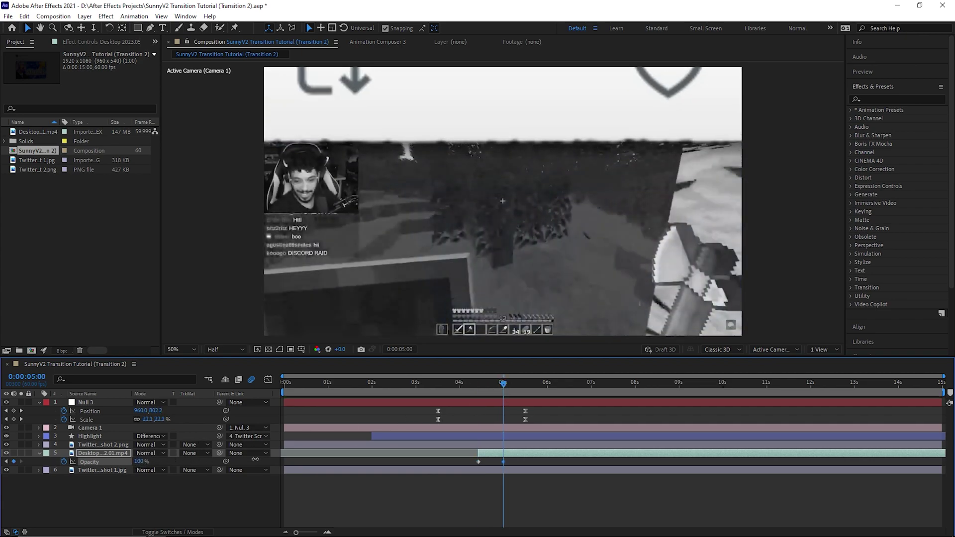
click(433, 385)
key(space)
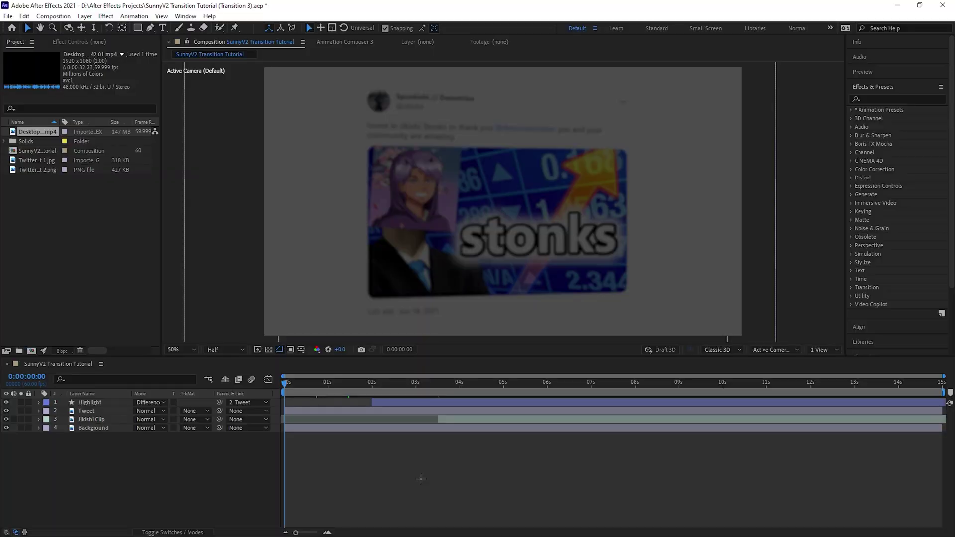
Create a camera and a null object in the Transition 3 project's composition, with the camera parented to the null
right_click(208, 335)
mouse_move(313, 341)
click(378, 388)
key(Return)
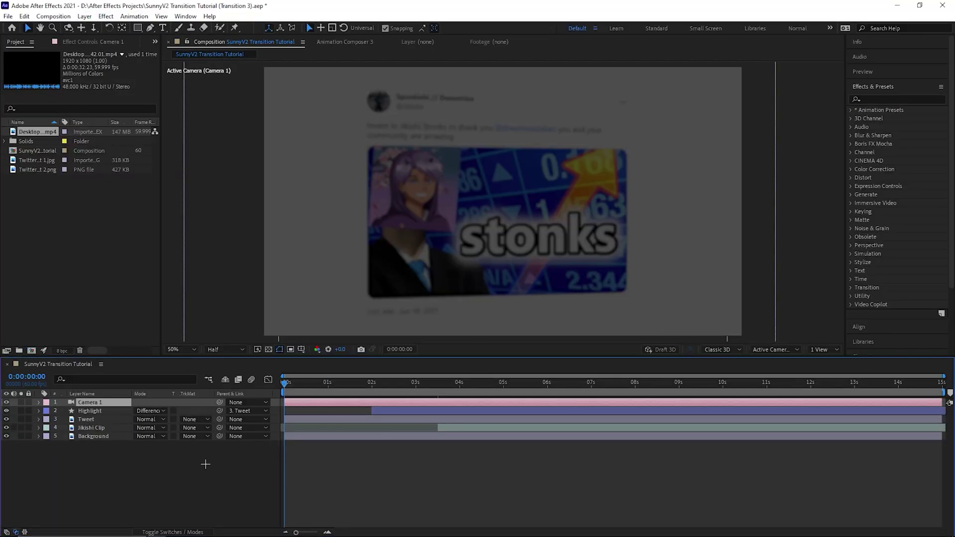
right_click(205, 463)
mouse_move(222, 341)
click(353, 401)
drag(220, 402, 101, 402)
Shift the Jikishi Clip's X Position at 3.5 seconds so it sits just outside the right edge of the frame
click(102, 437)
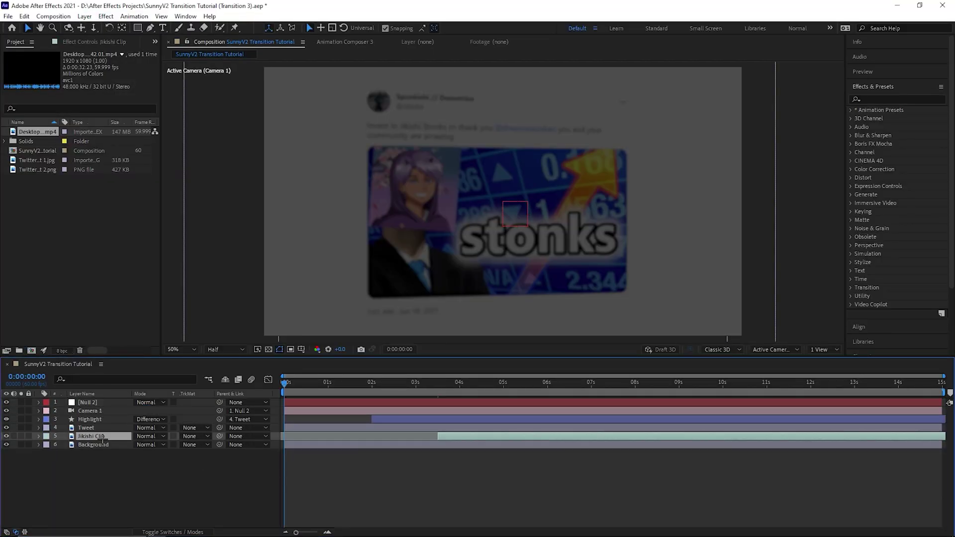
click(437, 382)
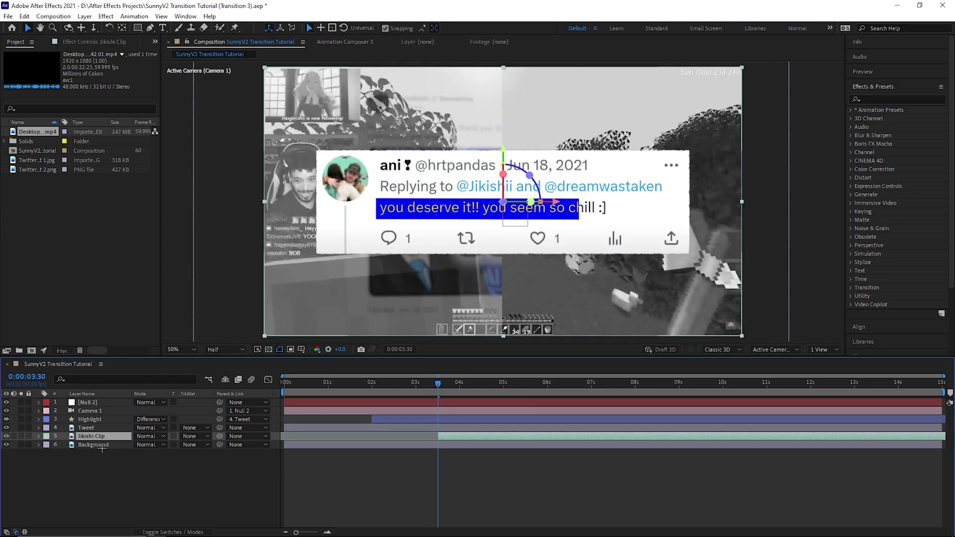
right_click(89, 436)
click(133, 472)
click(107, 436)
key(p)
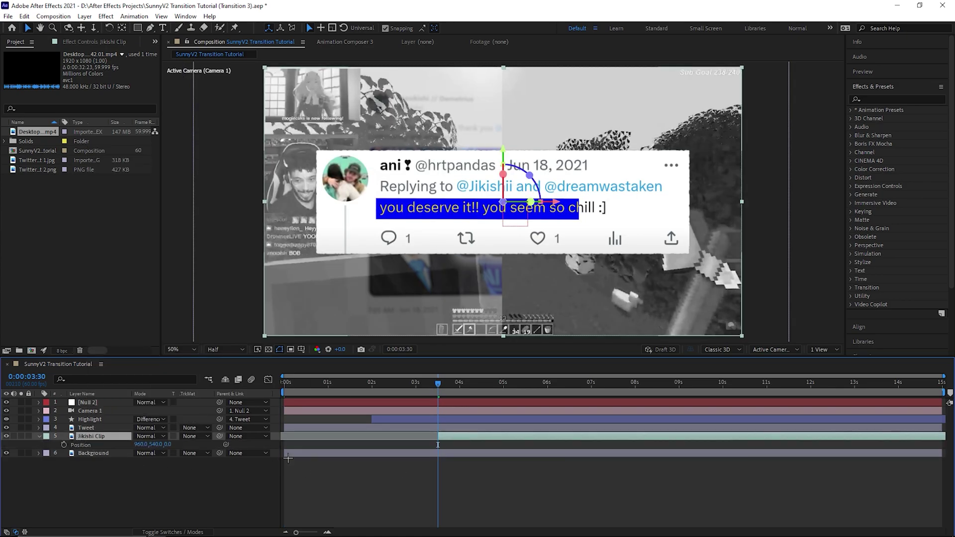
drag(142, 445, 188, 446)
drag(188, 446, 194, 446)
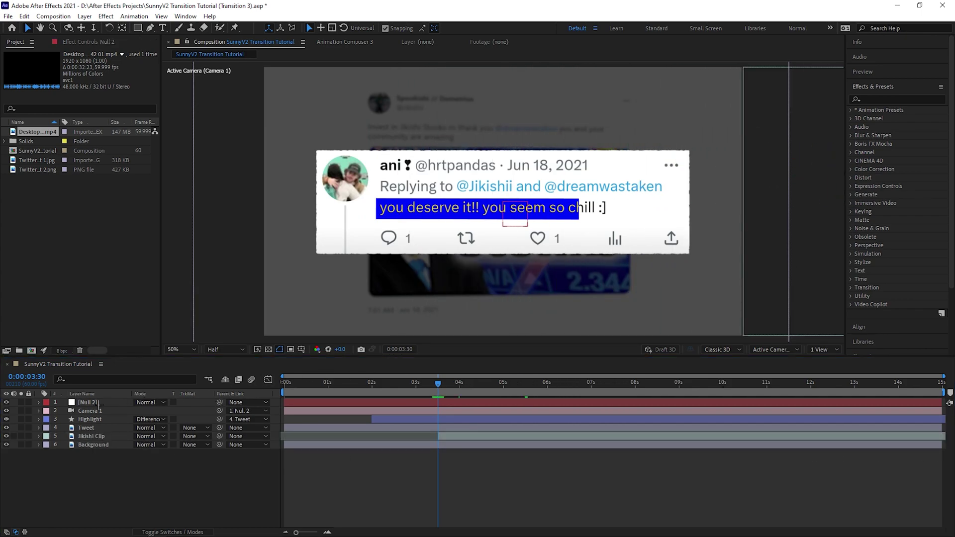
Keyframe the null's Position from 960, 540 at 3.5 seconds to 2885, 540 at about 5.5 seconds
click(99, 404)
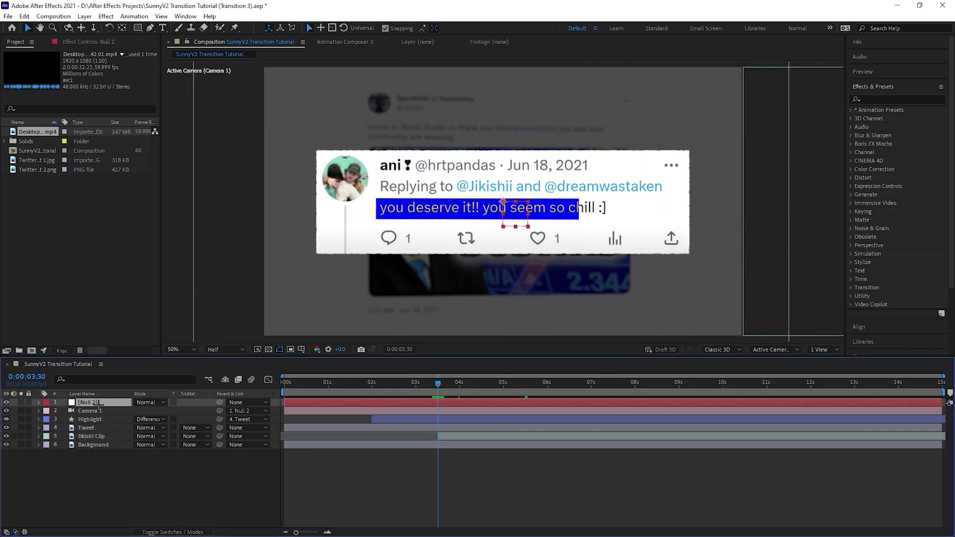
key(p)
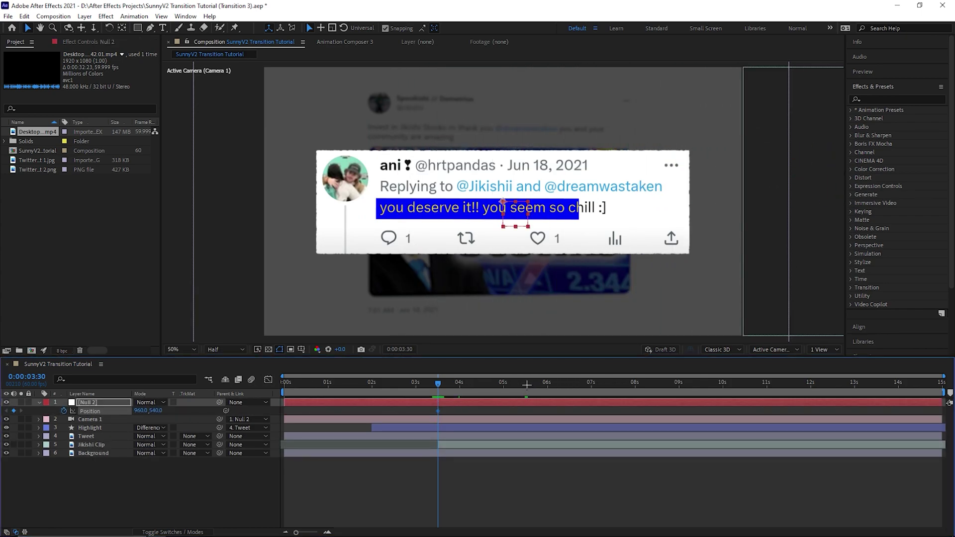
click(526, 382)
drag(141, 410, 429, 412)
click(467, 496)
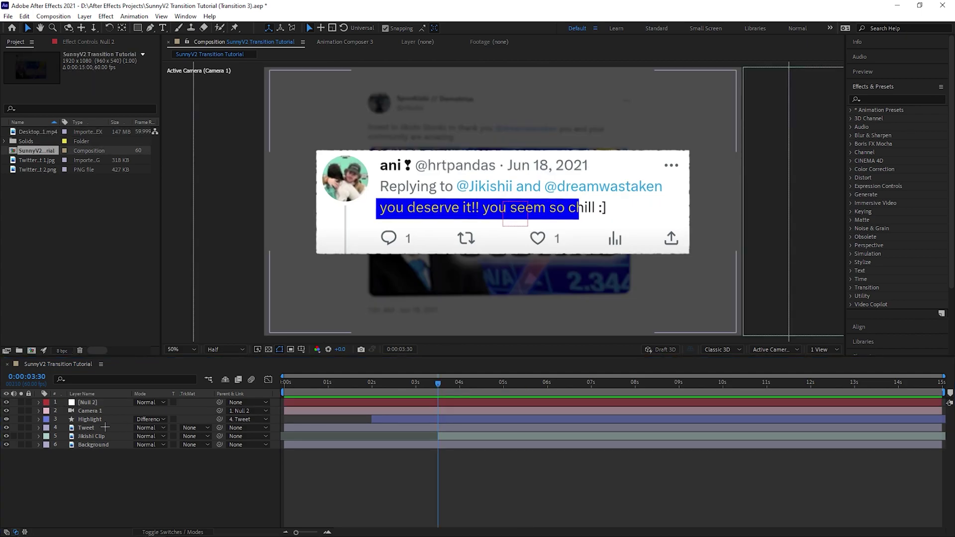
Keyframe the Tweet layer's Position at 3.5 seconds, set it to -777, 540 at 5:40, and ease the two keyframes
right_click(106, 428)
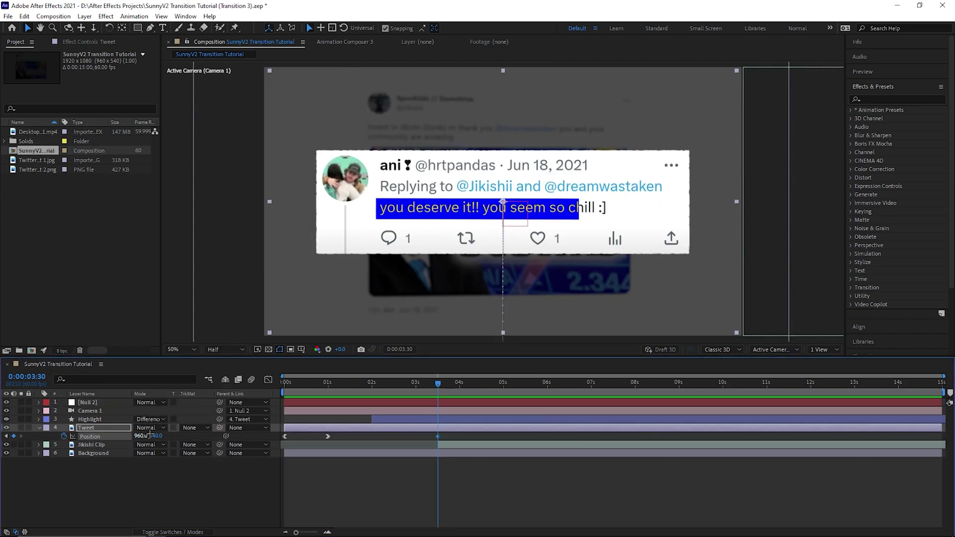
click(533, 384)
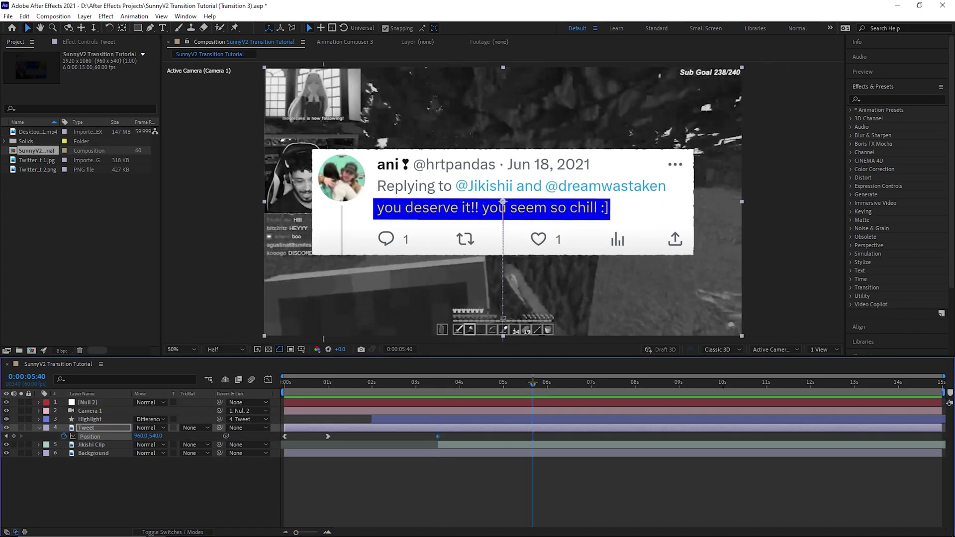
drag(141, 437, 2, 444)
drag(523, 435, 554, 436)
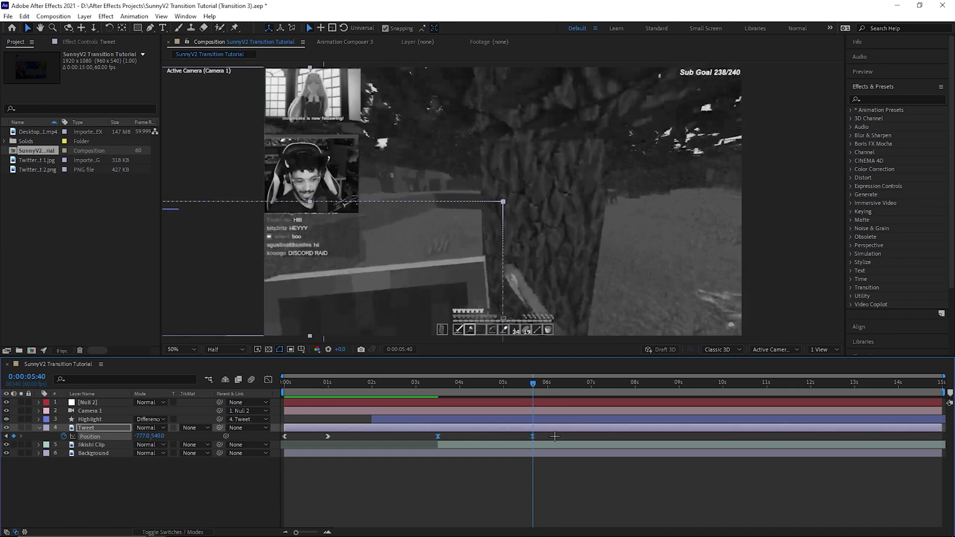
Keyframe the Tweet layer's Rotation to -2° at 5:40 and reset it at 3.5 seconds
key(r)
key(alt+shift+r)
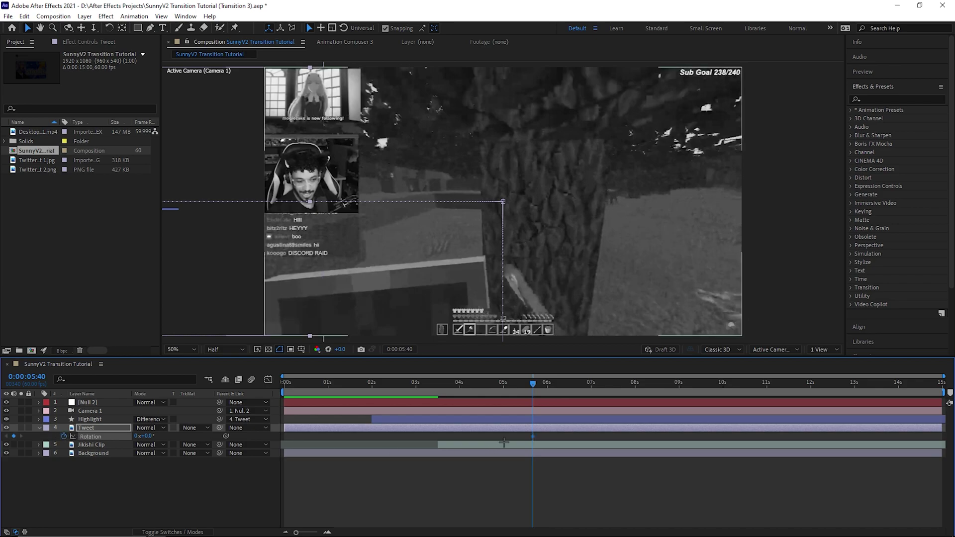
text(-2)
click(433, 475)
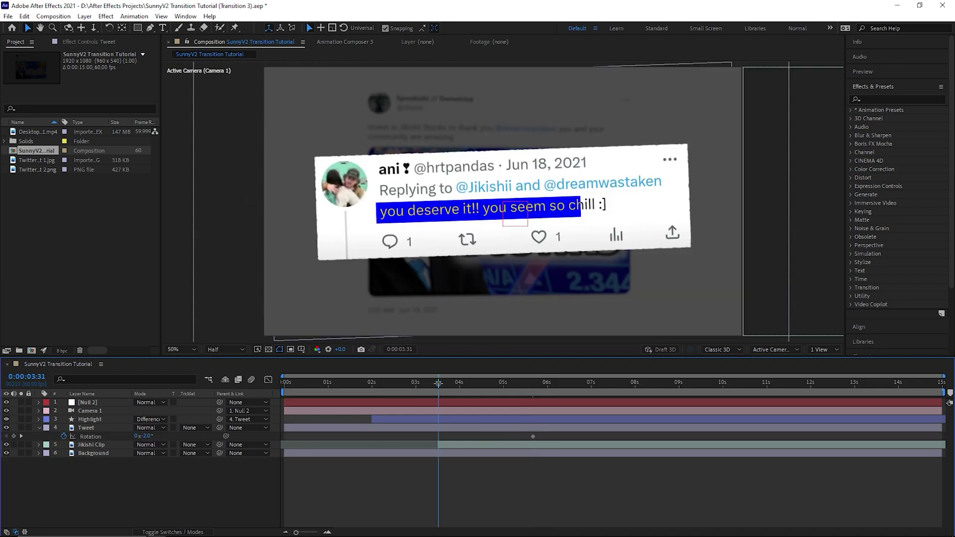
right_click(145, 437)
click(182, 379)
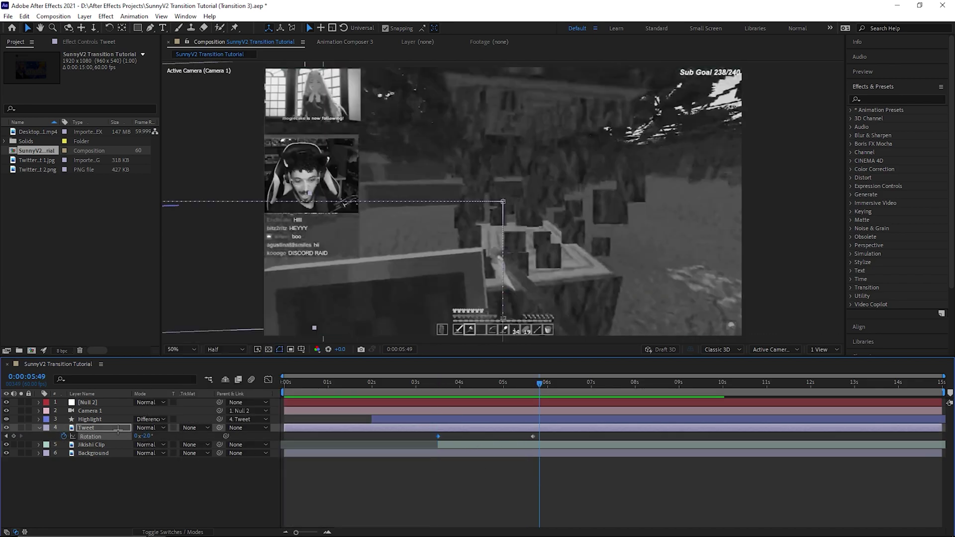
Select the transition's Position keyframes on the null and Tweet layers, and adjust their speed curves in the Graph Editor
key(p)
click(105, 403)
key(p)
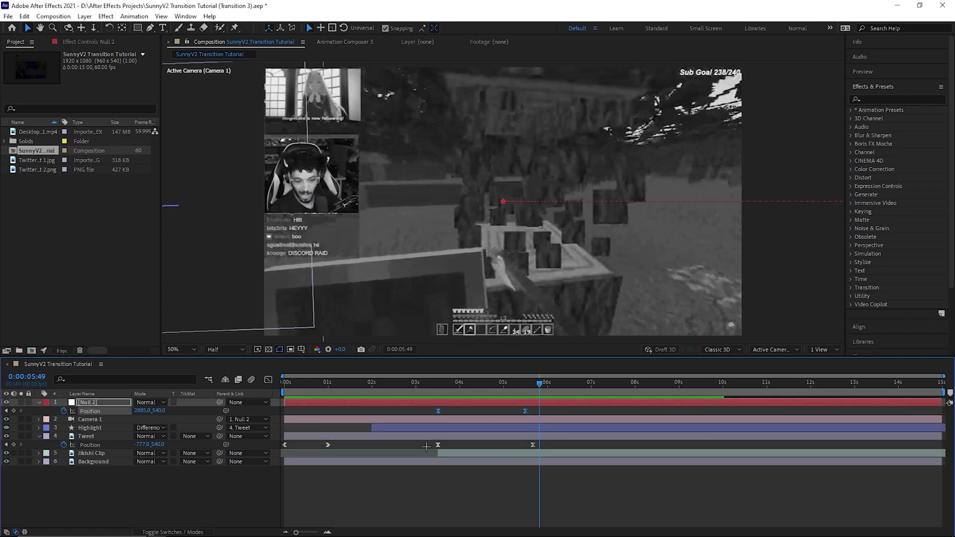
drag(421, 445, 551, 445)
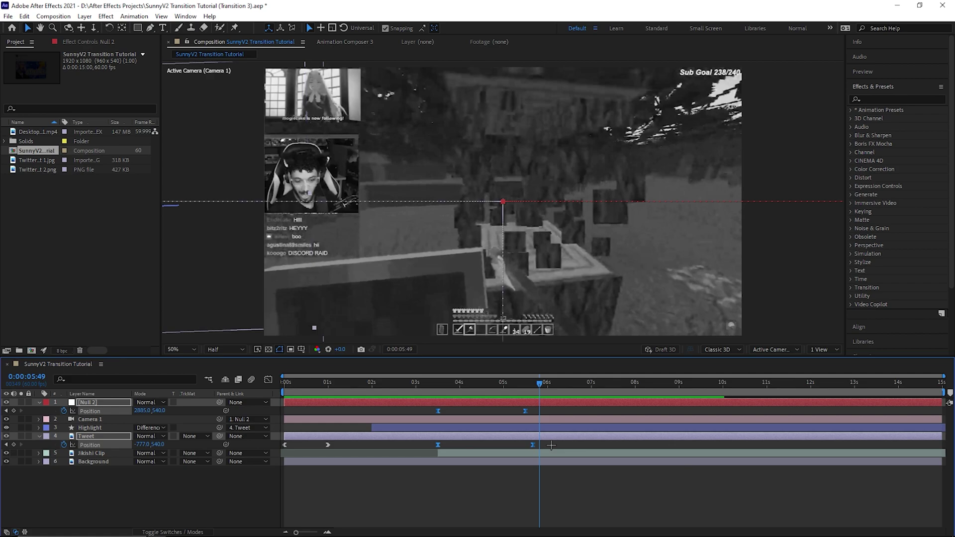
click(268, 380)
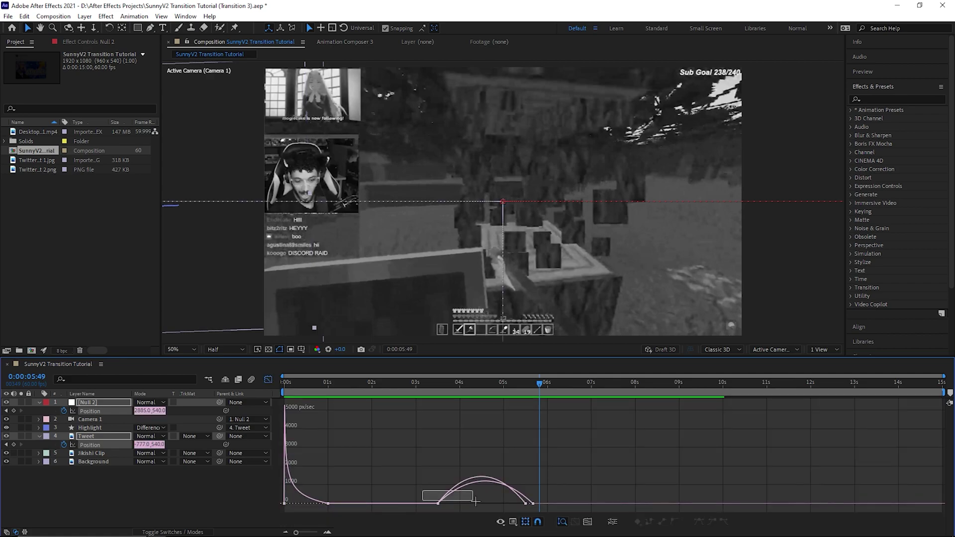
drag(517, 503, 490, 489)
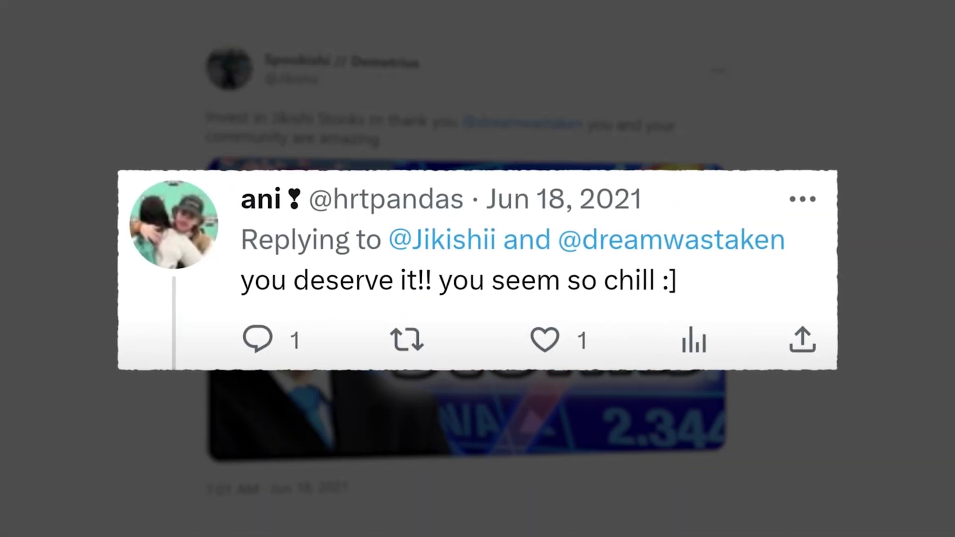